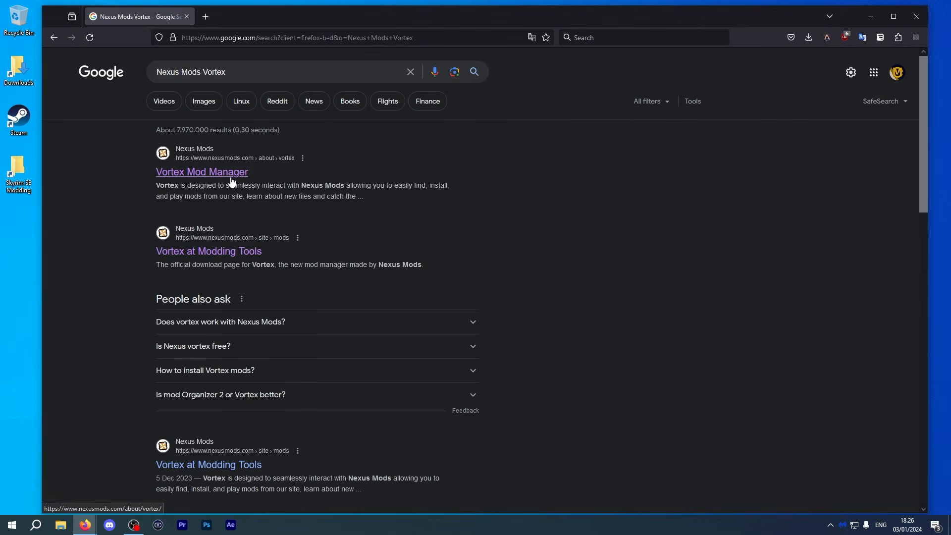
Download the Mod Organizer 2 main file manually from its Nexus Mods Files page, then close the browser.
{"action": "left_click", "coordinate": [231, 176]}
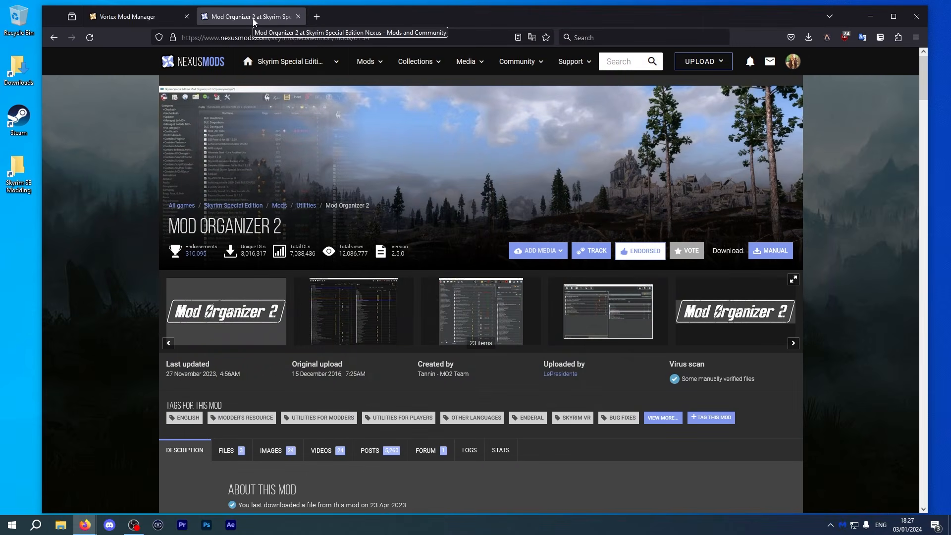
{"action": "scroll", "coordinate": [440, 202], "scroll_direction": "down", "scroll_amount": 4}
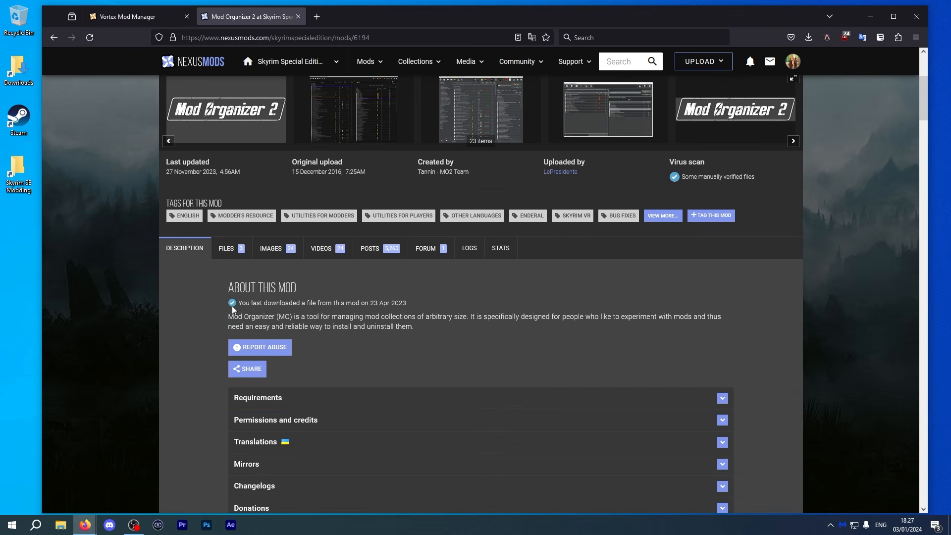
{"action": "left_click", "coordinate": [235, 252]}
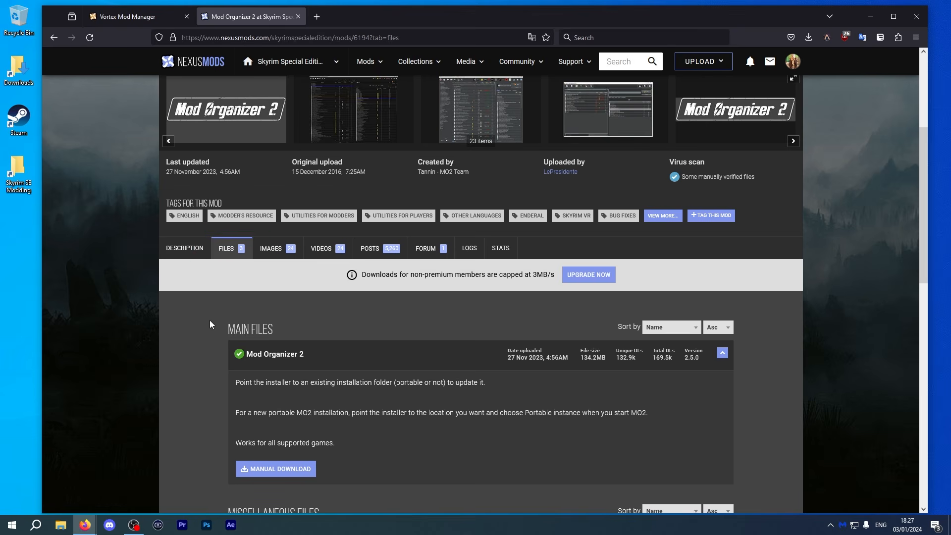
{"action": "scroll", "coordinate": [207, 333], "scroll_direction": "down", "scroll_amount": 2}
{"action": "scroll", "coordinate": [210, 335], "scroll_direction": "down", "scroll_amount": 2}
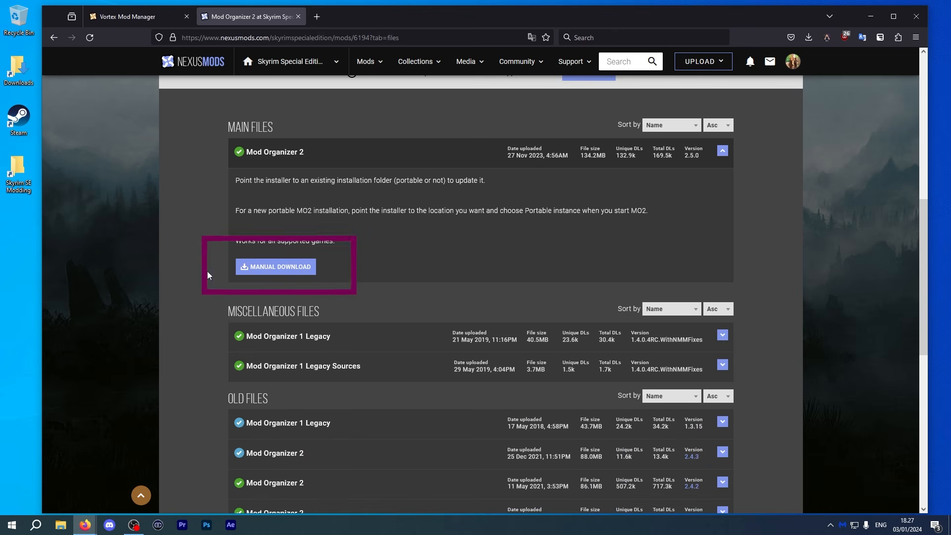
{"action": "left_click", "coordinate": [277, 271]}
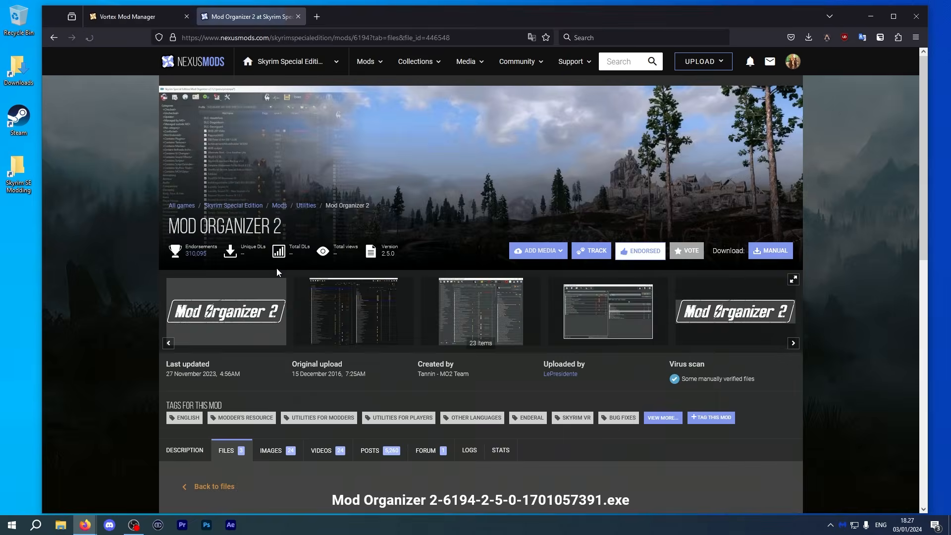
{"action": "left_click", "coordinate": [516, 322]}
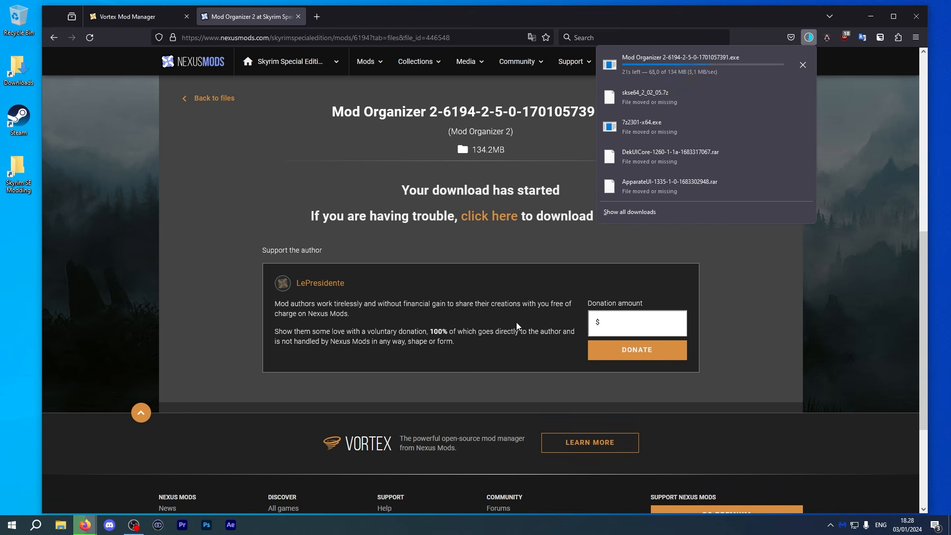
{"action": "left_click", "coordinate": [917, 19]}
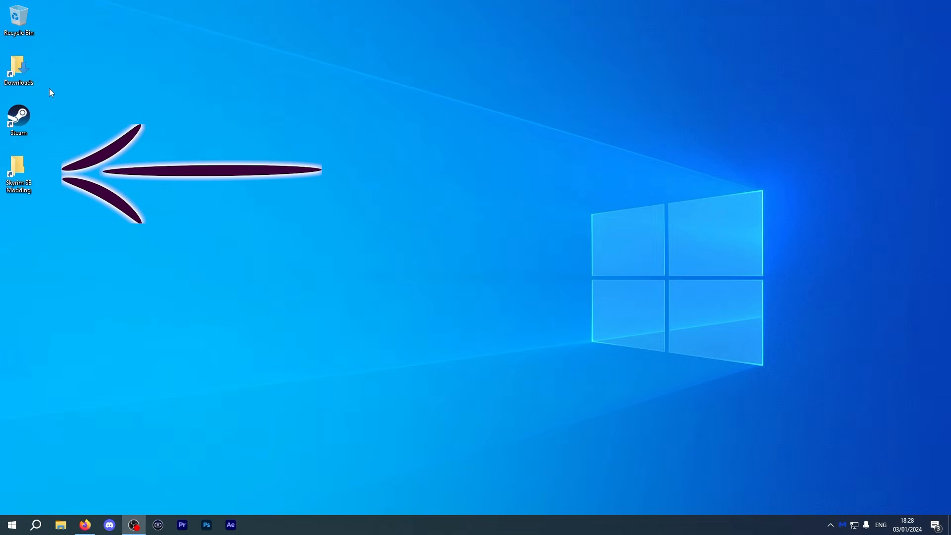
Open the Skyrim SE Modding folder and create a new folder named MO2 inside it.
{"action": "double_click", "coordinate": [20, 174]}
{"action": "right_click", "coordinate": [638, 180]}
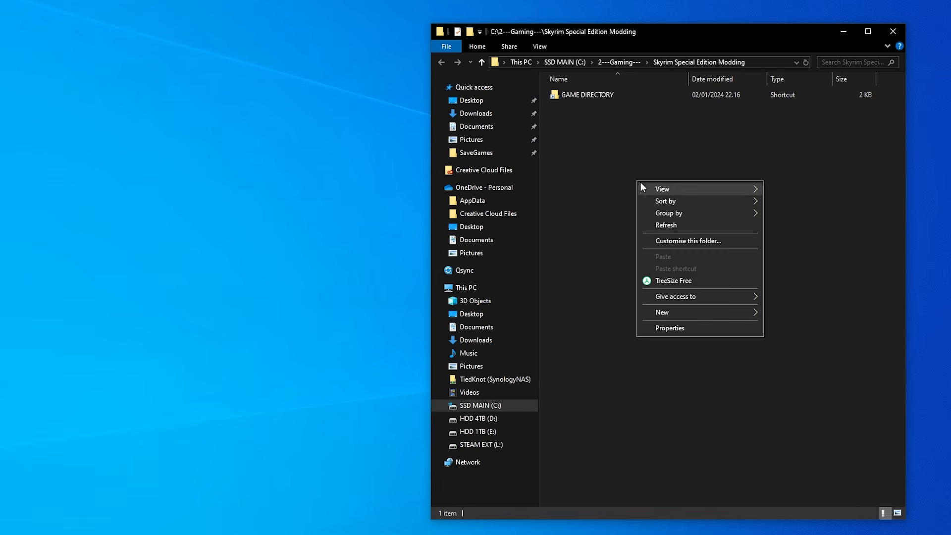
{"action": "mouse_move", "coordinate": [712, 313]}
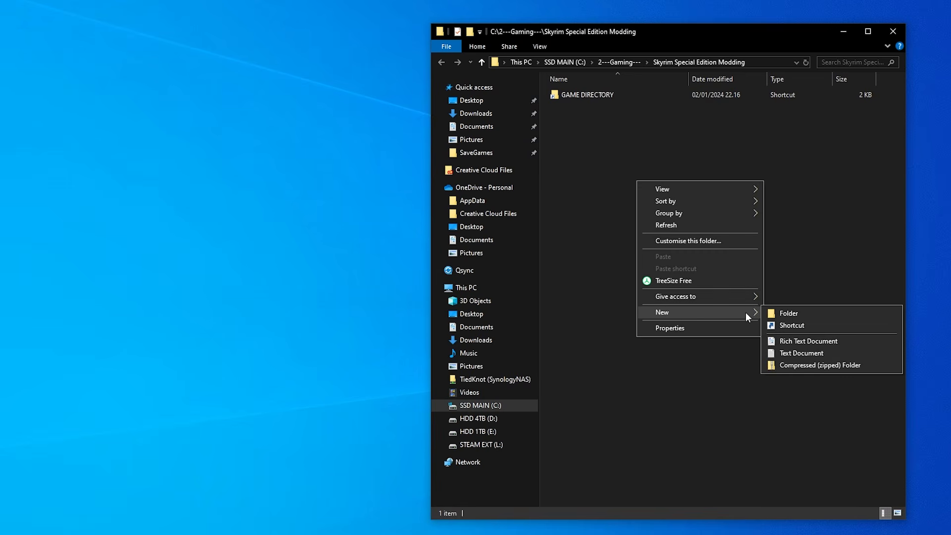
{"action": "left_click", "coordinate": [788, 313]}
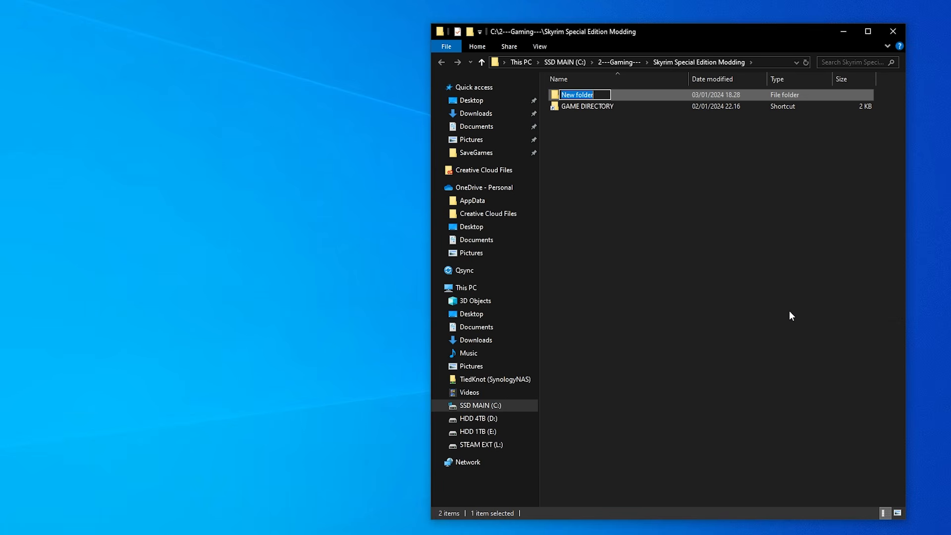
{"action": "type", "text": "MO2"}
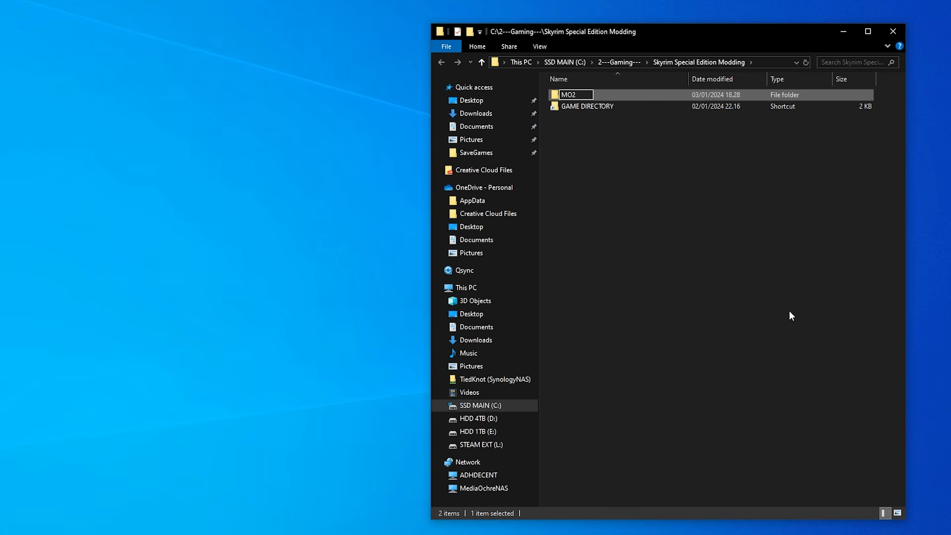
{"action": "key", "text": "Return"}
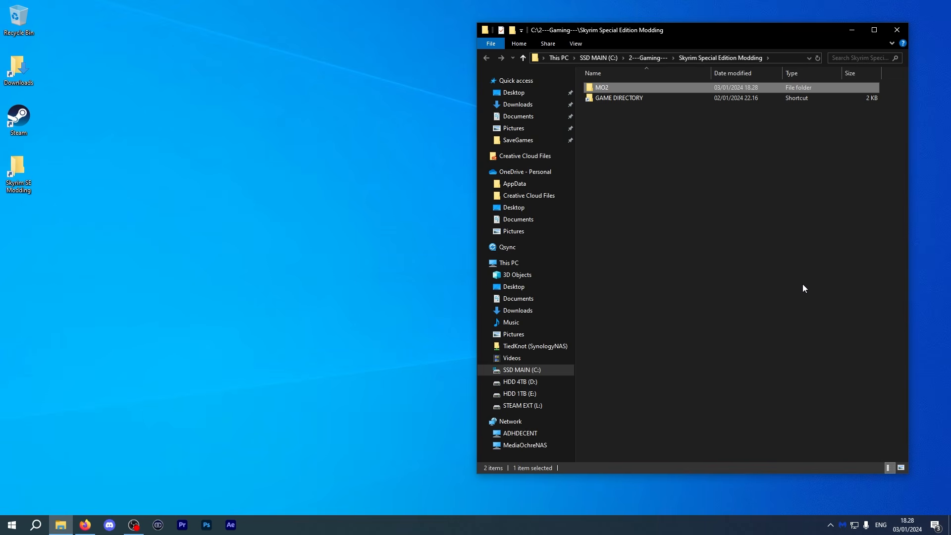
Open the Downloads folder beside it and launch the Mod Organizer 2-6194-2-5-0-1701057391.exe installer.
{"action": "left_click", "coordinate": [803, 285]}
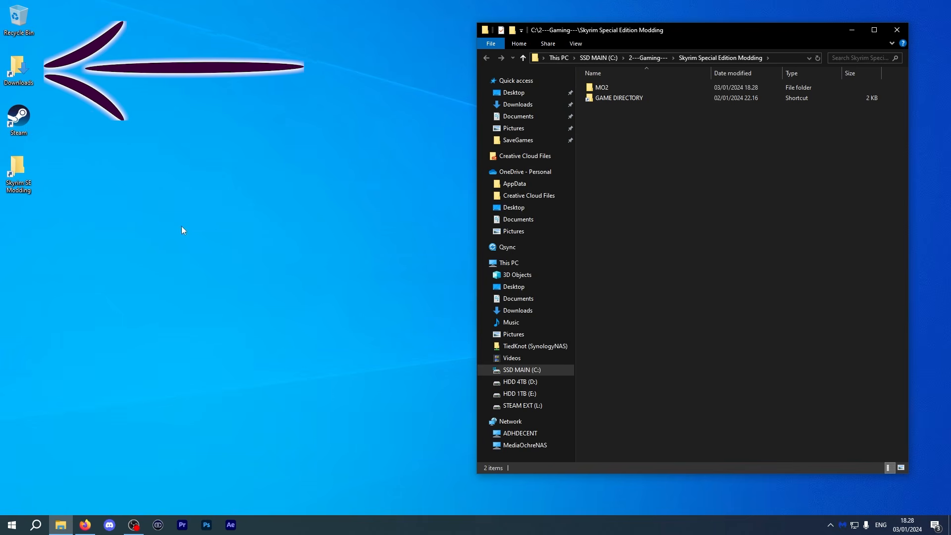
{"action": "left_click", "coordinate": [14, 70]}
{"action": "double_click", "coordinate": [15, 70]}
{"action": "mouse_move", "coordinate": [653, 45]}
{"action": "left_mouse_down"}
{"action": "mouse_move", "coordinate": [386, 47]}
{"action": "mouse_move", "coordinate": [203, 31]}
{"action": "left_mouse_up"}
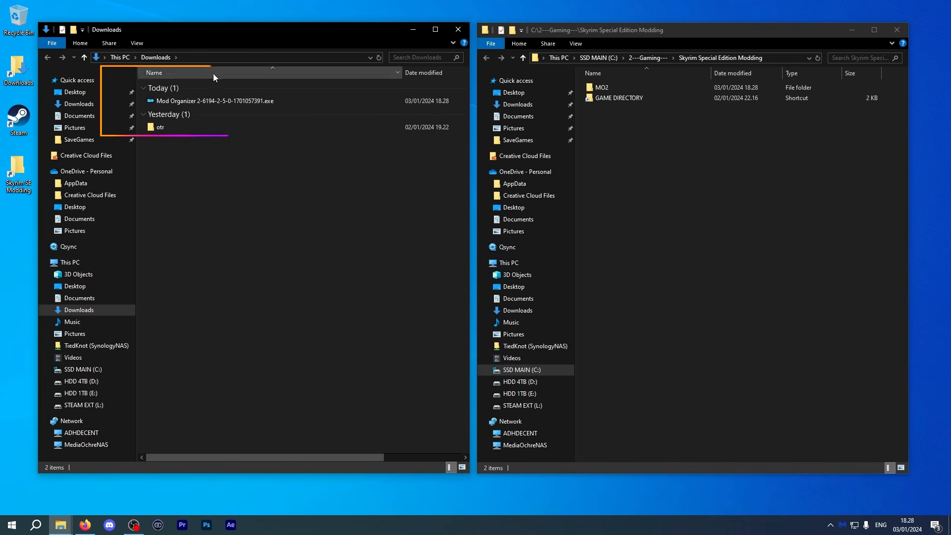
{"action": "double_click", "coordinate": [220, 101]}
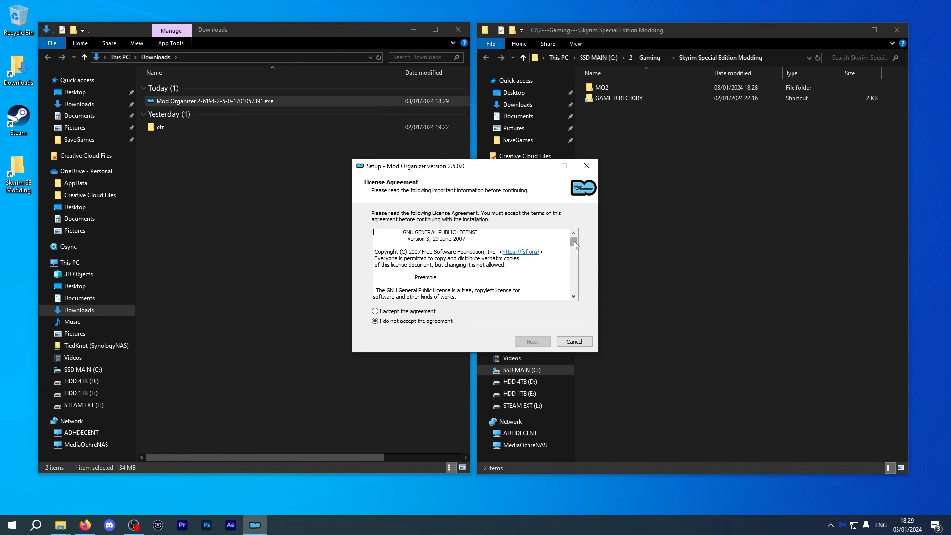
Accept the installer's license agreement and continue to the destination page.
{"action": "left_click_drag", "start_coordinate": [573, 240], "coordinate": [572, 299]}
{"action": "left_click", "coordinate": [375, 311]}
{"action": "left_click", "coordinate": [533, 341]}
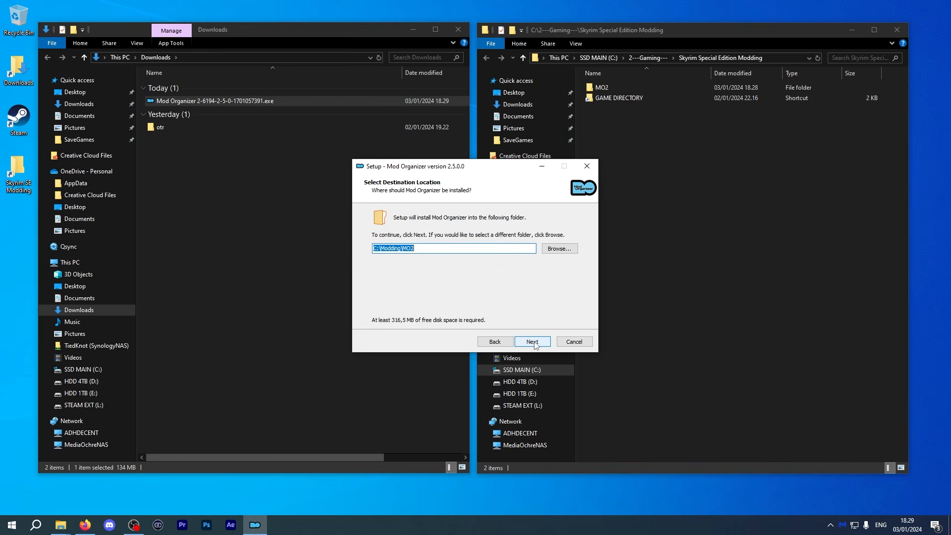
Set the install destination to C:\2---Gaming---\Skyrim Special Edition Modding\MO2 and continue.
{"action": "left_click", "coordinate": [563, 251]}
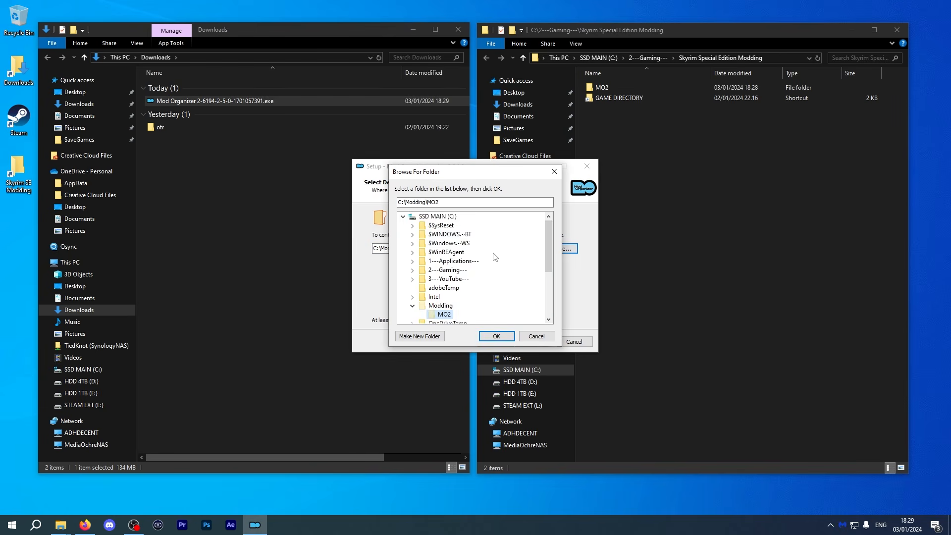
{"action": "left_click", "coordinate": [438, 216]}
{"action": "scroll", "coordinate": [438, 218], "scroll_direction": "down", "scroll_amount": 3}
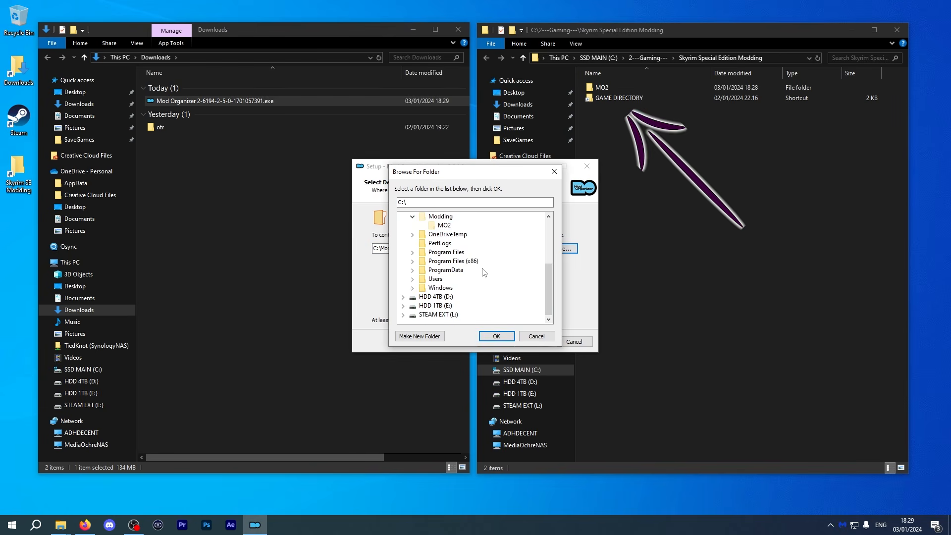
{"action": "scroll", "coordinate": [491, 272], "scroll_direction": "up", "scroll_amount": 4}
{"action": "left_click", "coordinate": [412, 234]}
{"action": "left_click", "coordinate": [421, 297]}
{"action": "left_click", "coordinate": [453, 305]}
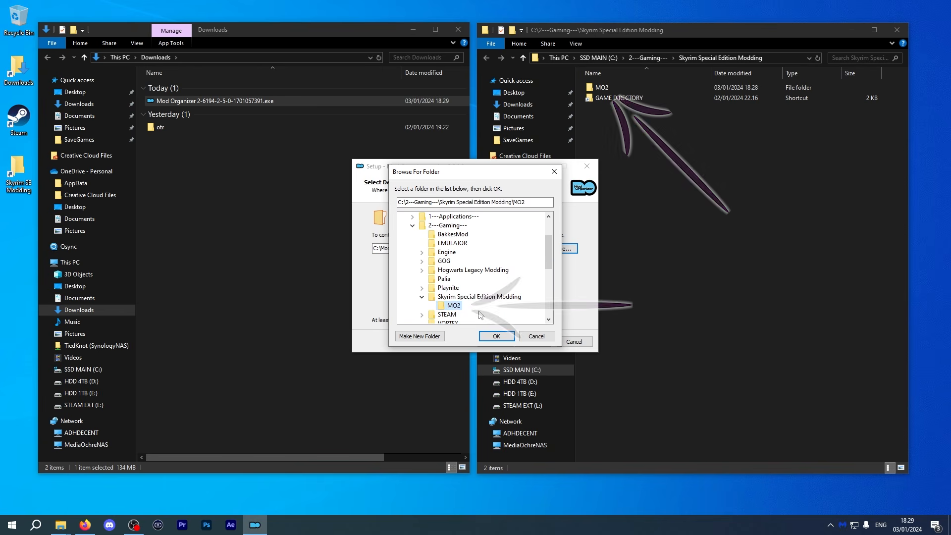
{"action": "left_click", "coordinate": [497, 336]}
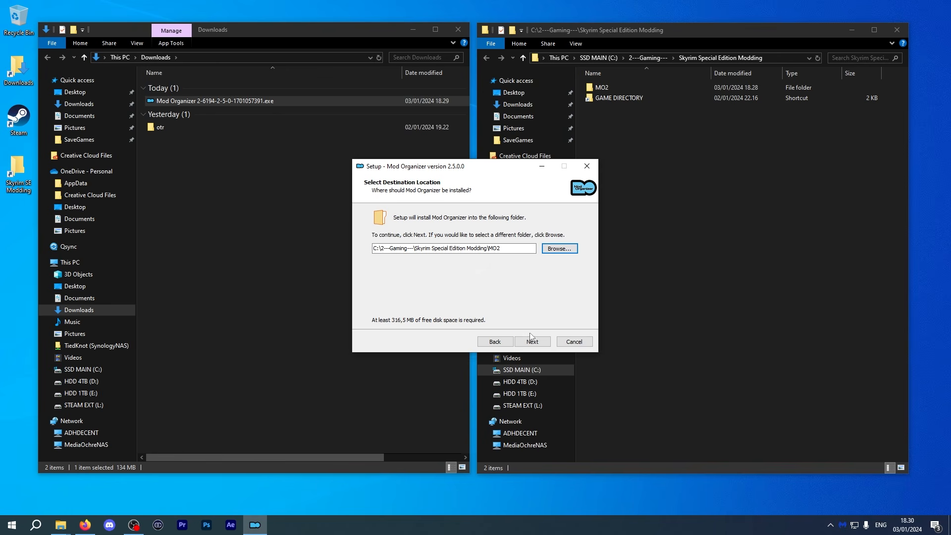
{"action": "left_click", "coordinate": [530, 343]}
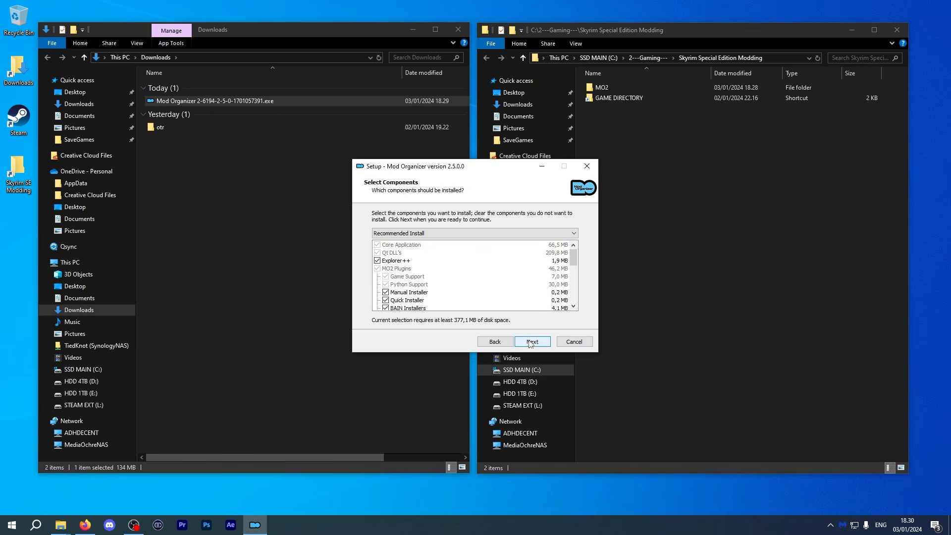
Keep the recommended components, Mod Organizer Start Menu folder and desktop shortcut, install, and finish with Launch Mod Organizer checked.
{"action": "left_click", "coordinate": [534, 344]}
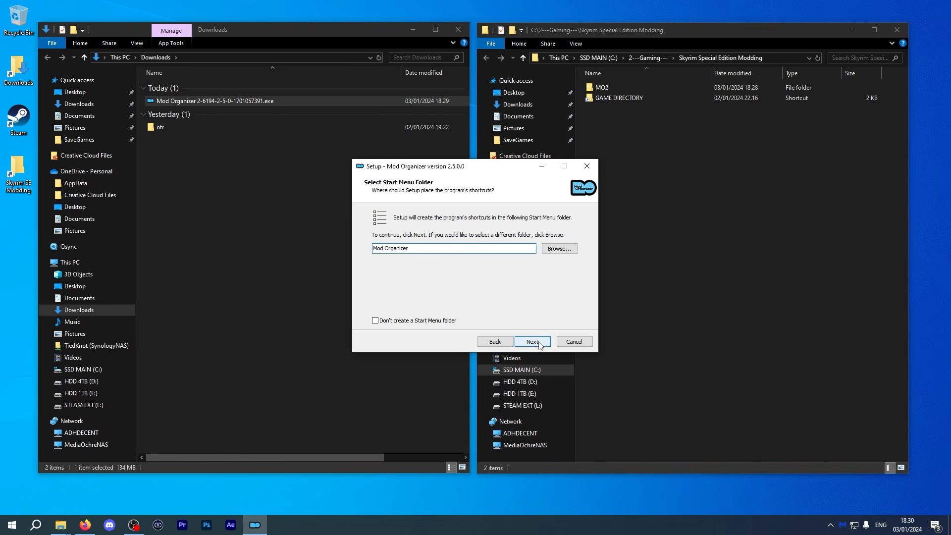
{"action": "left_click", "coordinate": [539, 345]}
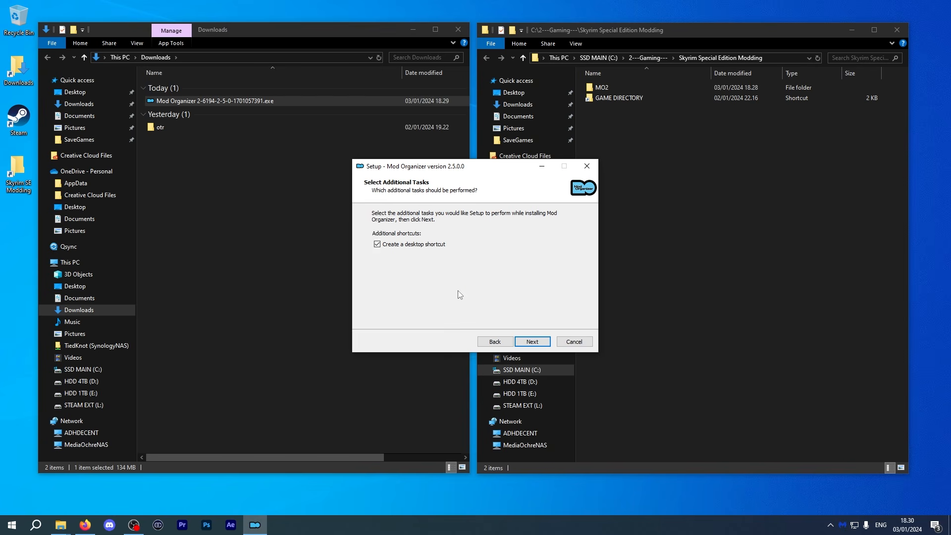
{"action": "left_click", "coordinate": [536, 342]}
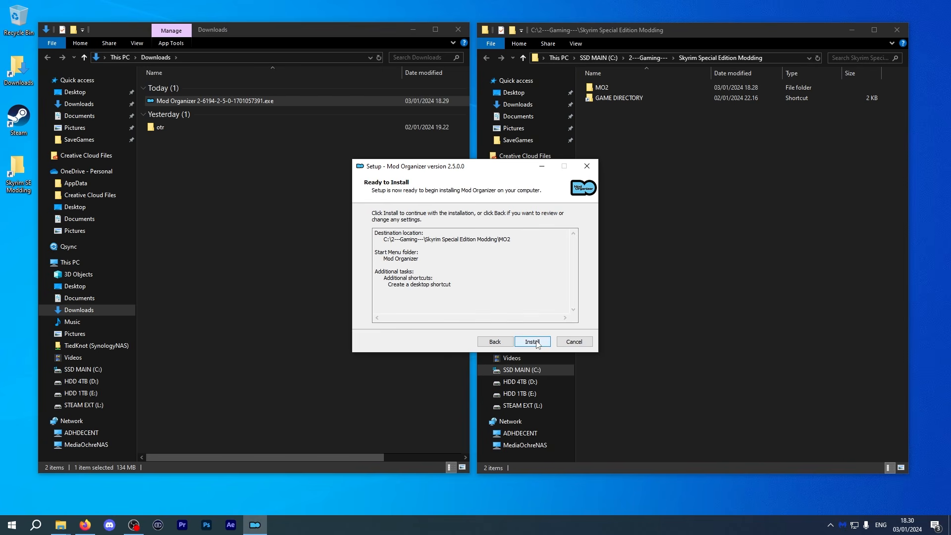
{"action": "left_click", "coordinate": [536, 342]}
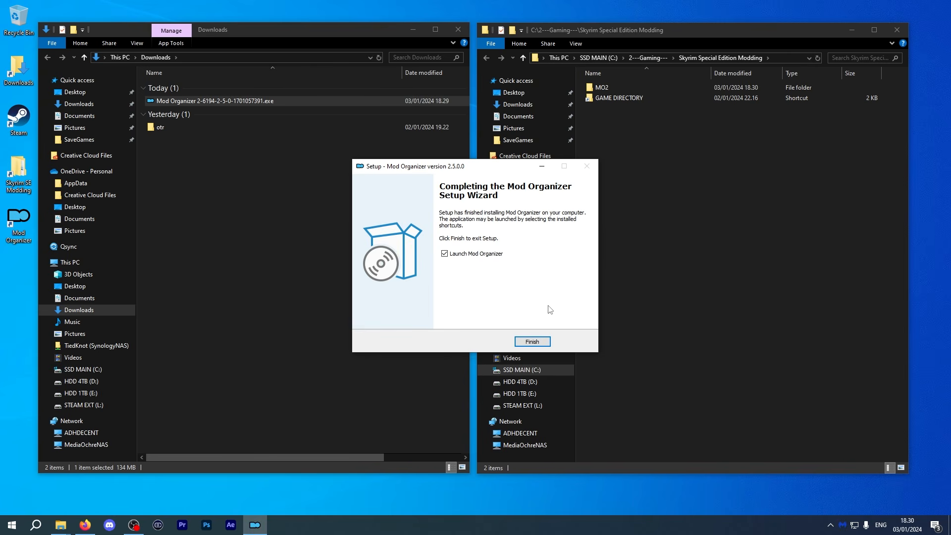
{"action": "left_click", "coordinate": [532, 341]}
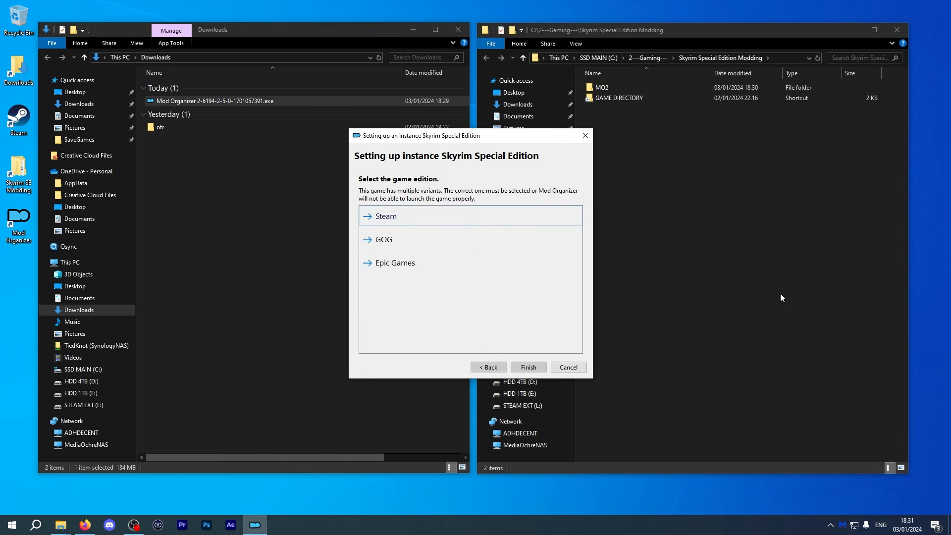
Choose the Steam edition for the Skyrim Special Edition instance and open the categories dialog.
{"action": "left_click", "coordinate": [420, 218]}
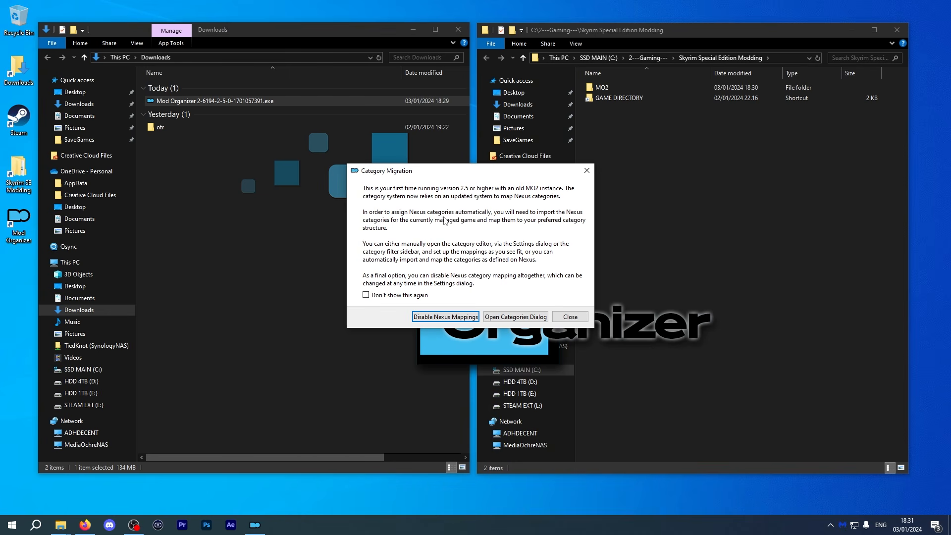
{"action": "left_click", "coordinate": [512, 316]}
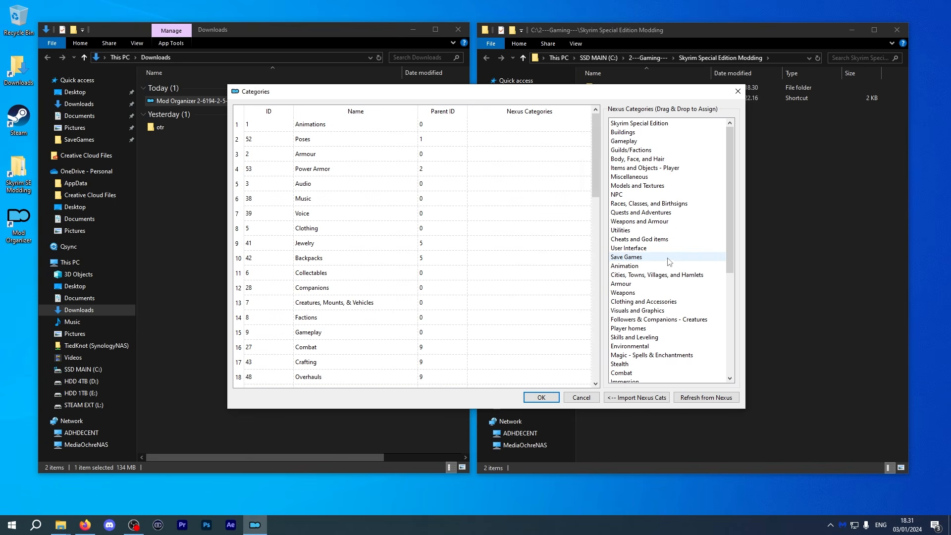
Map Nexus categories such as Animation, Guilds/Factions, Gameplay, Weapons and Body, Face, and Hair onto matching categories.
{"action": "scroll", "coordinate": [650, 234], "scroll_direction": "down", "scroll_amount": 3}
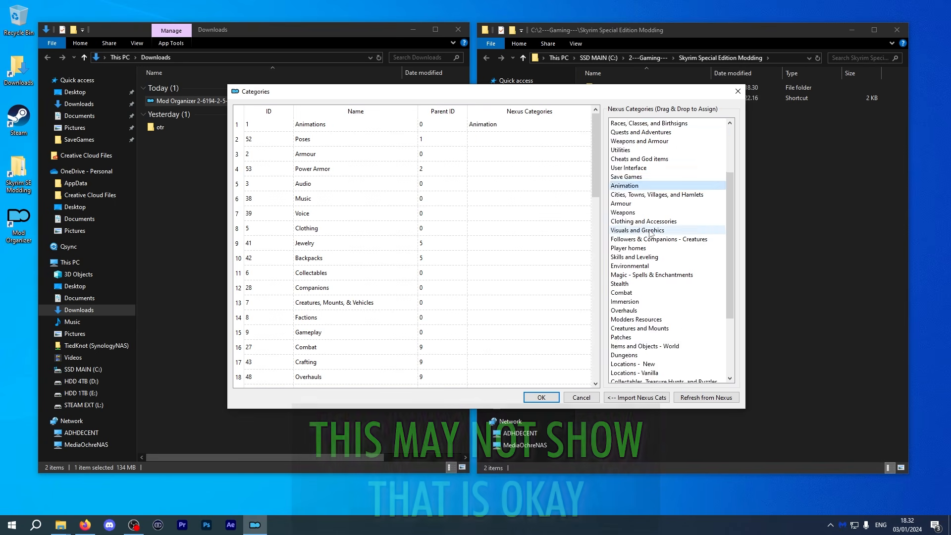
{"action": "scroll", "coordinate": [650, 234], "scroll_direction": "up", "scroll_amount": 3}
{"action": "left_click_drag", "start_coordinate": [624, 140], "coordinate": [530, 317]}
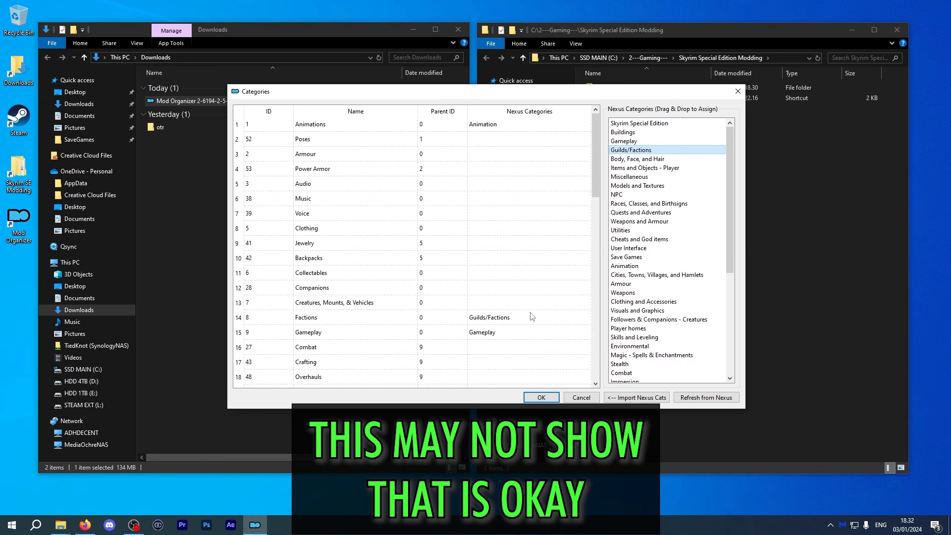
{"action": "left_click_drag", "start_coordinate": [638, 283], "coordinate": [505, 158]}
{"action": "scroll", "coordinate": [661, 247], "scroll_direction": "down", "scroll_amount": 4}
{"action": "scroll", "coordinate": [546, 252], "scroll_direction": "down", "scroll_amount": 4}
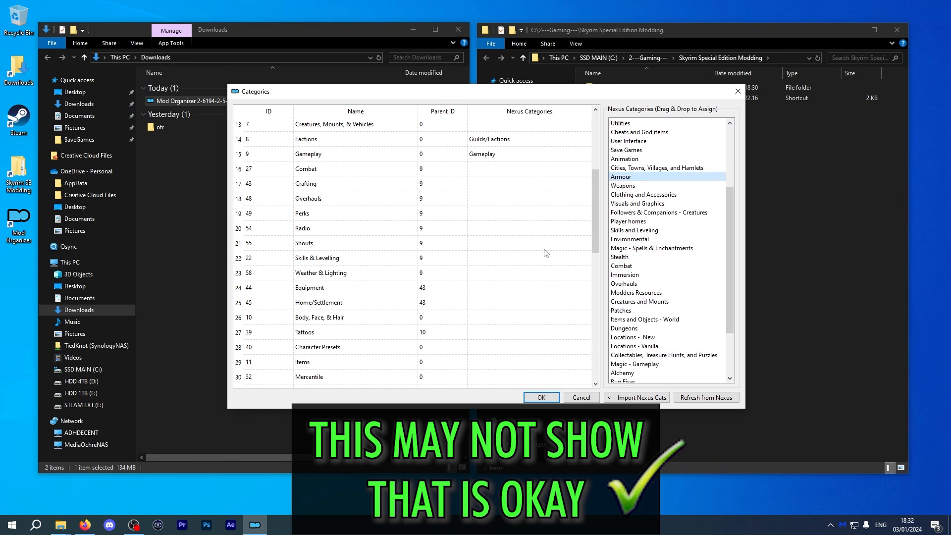
{"action": "scroll", "coordinate": [659, 252], "scroll_direction": "up", "scroll_amount": 4}
{"action": "left_click_drag", "start_coordinate": [643, 159], "coordinate": [529, 317]}
{"action": "scroll", "coordinate": [514, 282], "scroll_direction": "up", "scroll_amount": 4}
Map Weapons and Armour, Player homes, Skills and Leveling, Cities and Modders Resources onto matching categories.
{"action": "scroll", "coordinate": [514, 282], "scroll_direction": "down", "scroll_amount": 7}
{"action": "left_click_drag", "start_coordinate": [622, 293], "coordinate": [529, 273]}
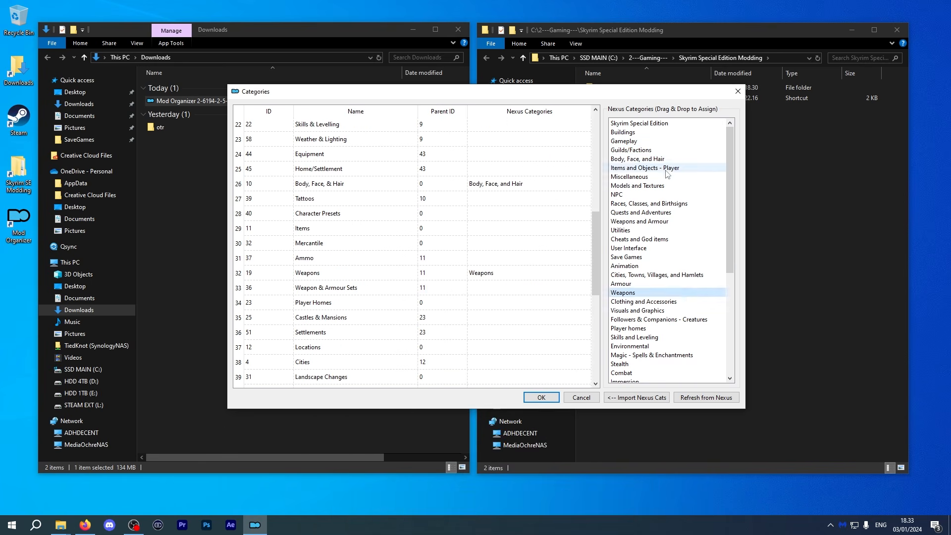
{"action": "left_click_drag", "start_coordinate": [639, 221], "coordinate": [529, 287]}
{"action": "scroll", "coordinate": [633, 254], "scroll_direction": "down", "scroll_amount": 3}
{"action": "left_click_drag", "start_coordinate": [632, 252], "coordinate": [529, 303]}
{"action": "left_click_drag", "start_coordinate": [633, 256], "coordinate": [529, 124]}
{"action": "left_click_drag", "start_coordinate": [644, 194], "coordinate": [529, 362]}
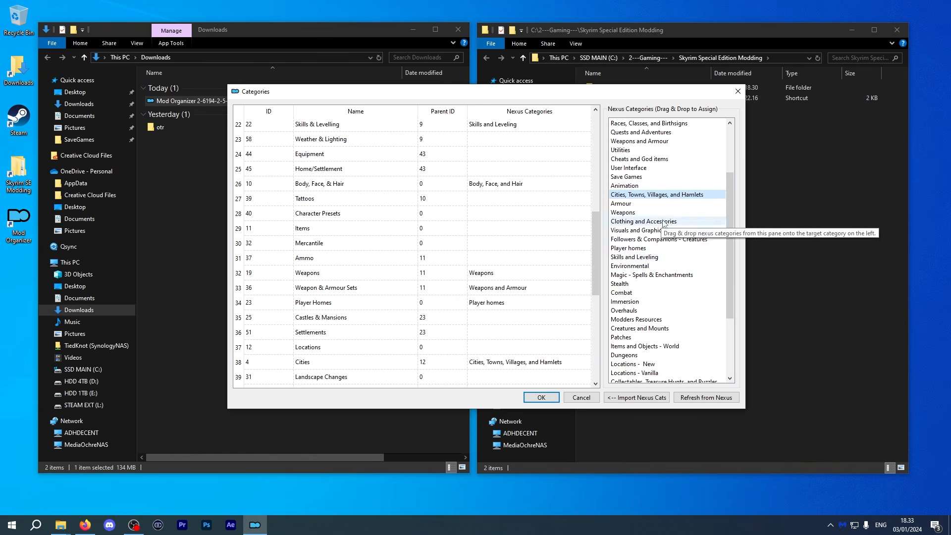
{"action": "scroll", "coordinate": [553, 337], "scroll_direction": "down", "scroll_amount": 2}
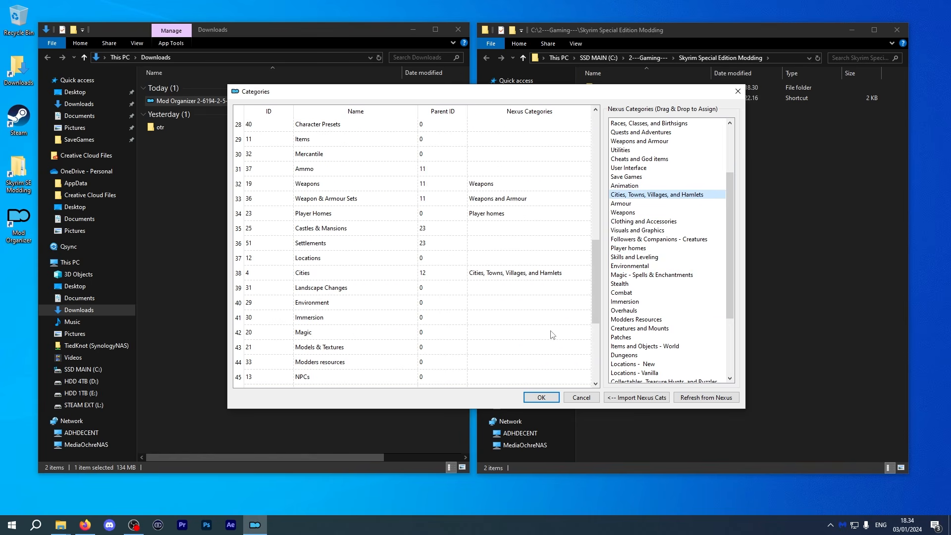
{"action": "scroll", "coordinate": [552, 335], "scroll_direction": "down", "scroll_amount": 1}
{"action": "left_click_drag", "start_coordinate": [636, 319], "coordinate": [516, 323]}
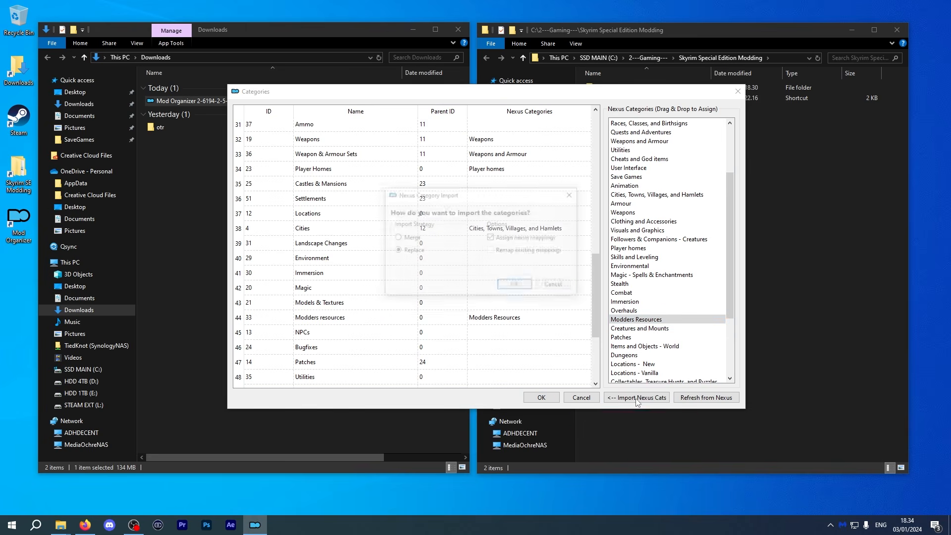
Import the Nexus categories with the Replace strategy and Assign nexus mappings, then confirm the categories dialog.
{"action": "left_click", "coordinate": [637, 397]}
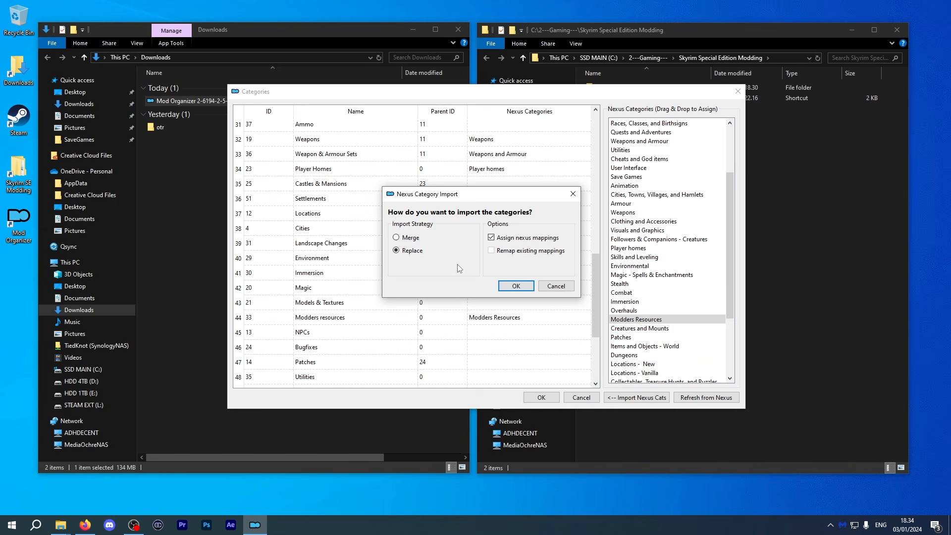
{"action": "left_click", "coordinate": [516, 286]}
{"action": "scroll", "coordinate": [519, 288], "scroll_direction": "up", "scroll_amount": 10}
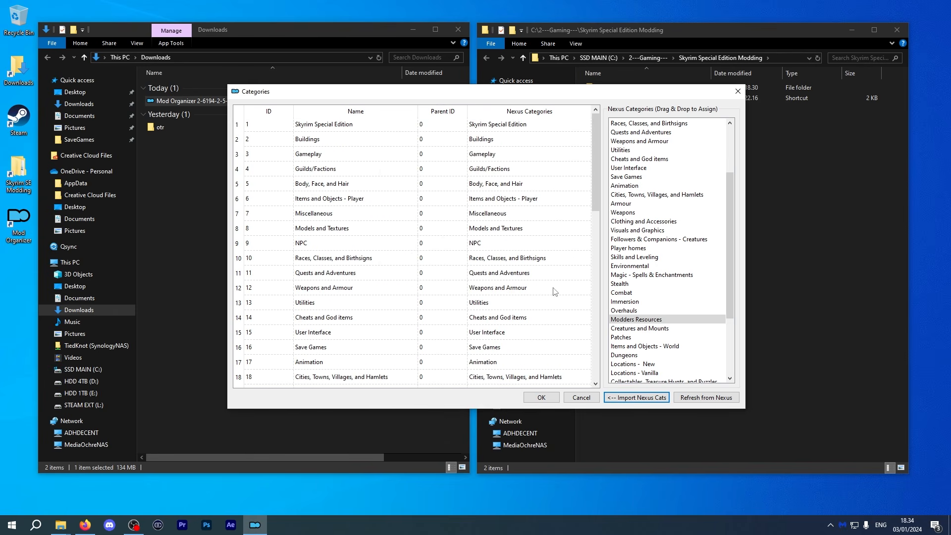
{"action": "left_click", "coordinate": [542, 398]}
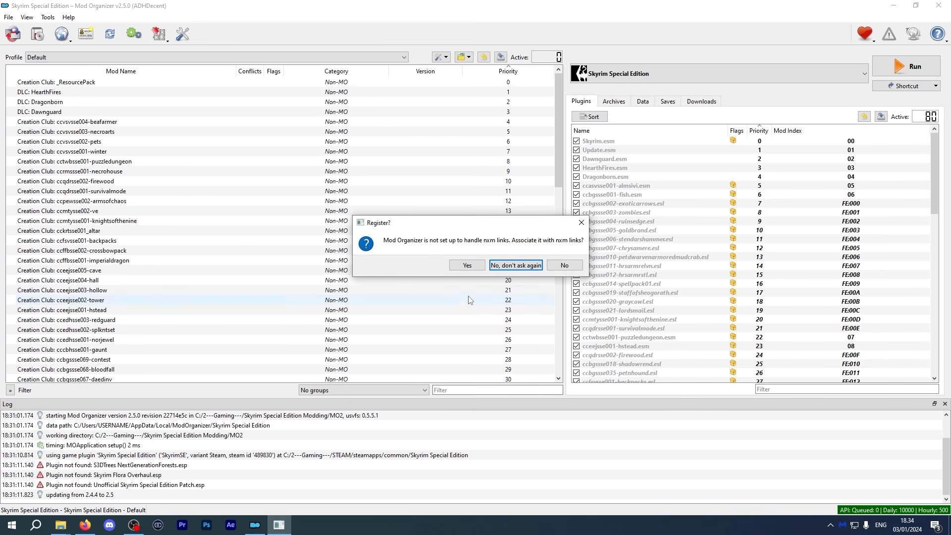
Accept associating Mod Organizer with nxm links and review the Nexus connection settings.
{"action": "left_click", "coordinate": [477, 267]}
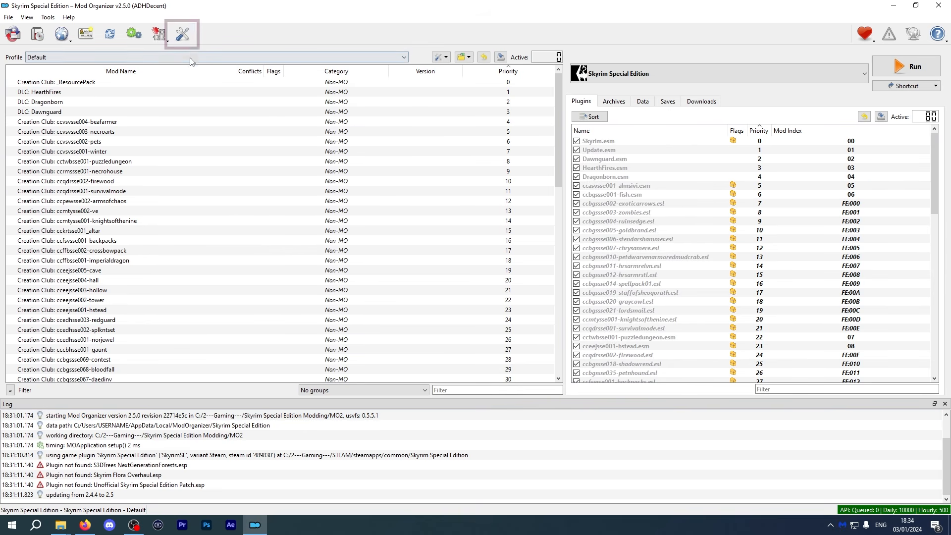
{"action": "left_click", "coordinate": [183, 34]}
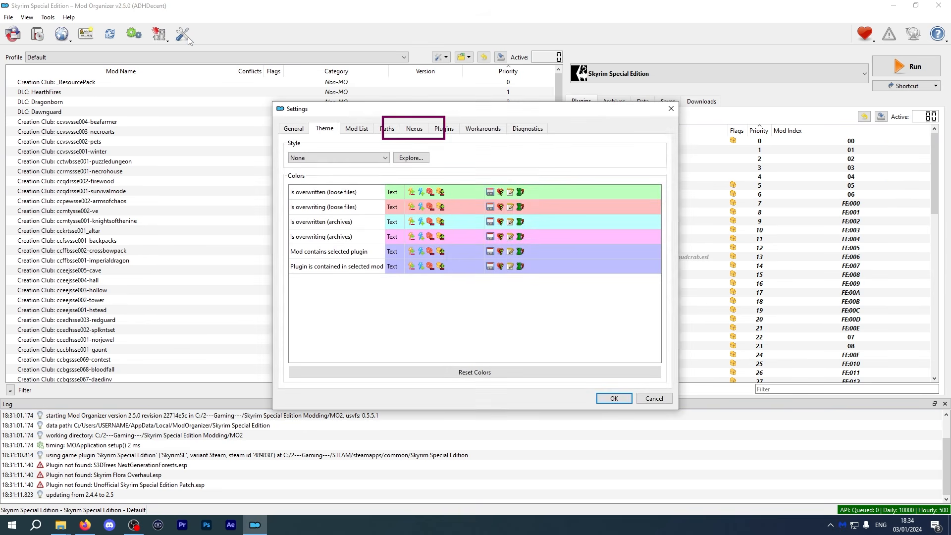
{"action": "left_click", "coordinate": [415, 129]}
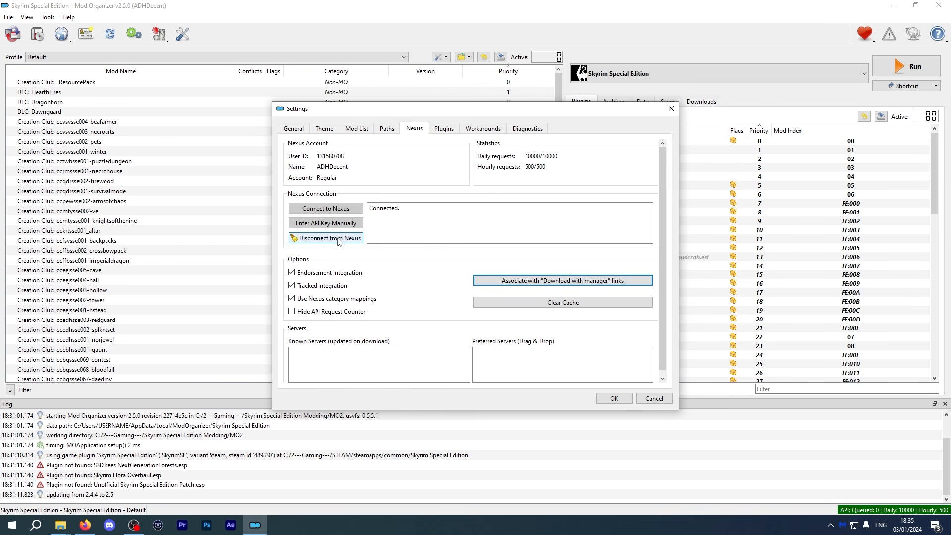
{"action": "left_click", "coordinate": [613, 398]}
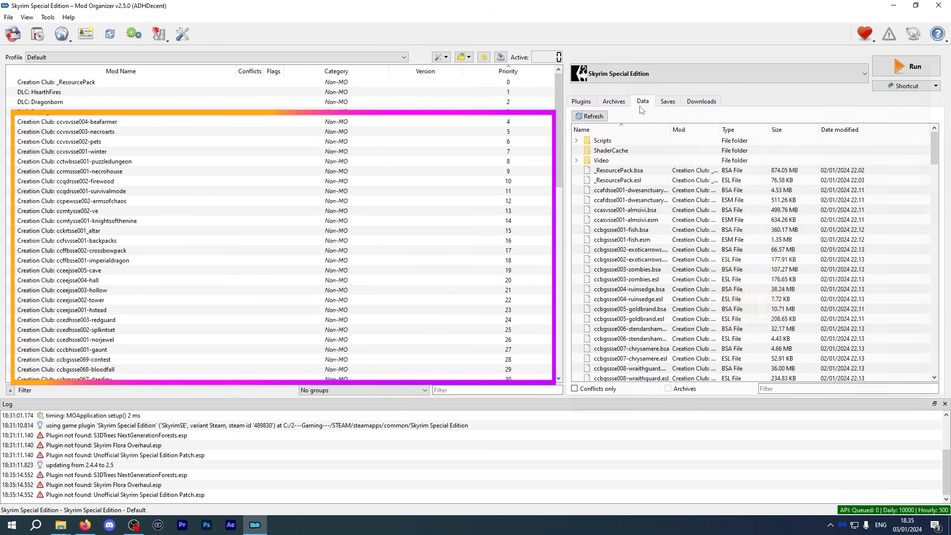
Examine the Data and Plugins tab contents and the profile list.
{"action": "scroll", "coordinate": [668, 252], "scroll_direction": "down", "scroll_amount": 12}
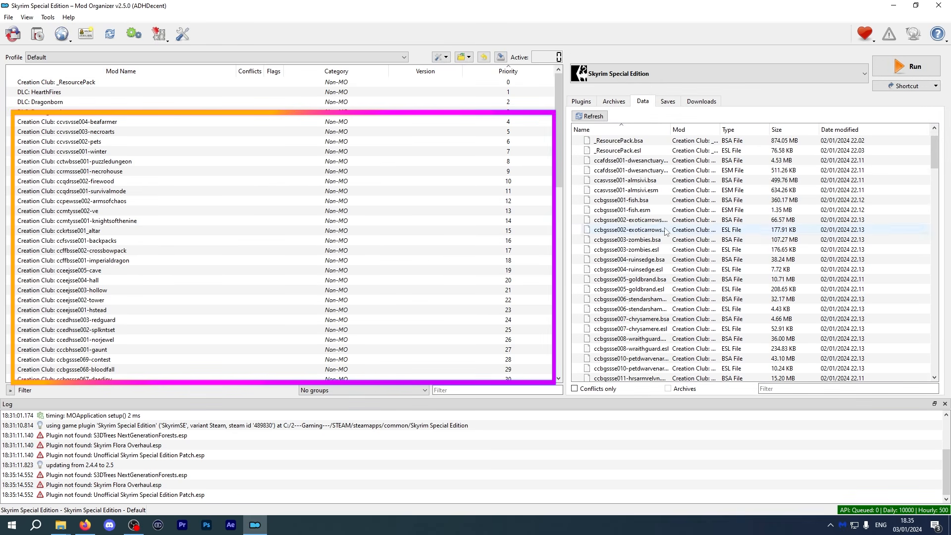
{"action": "scroll", "coordinate": [671, 249], "scroll_direction": "down", "scroll_amount": 10}
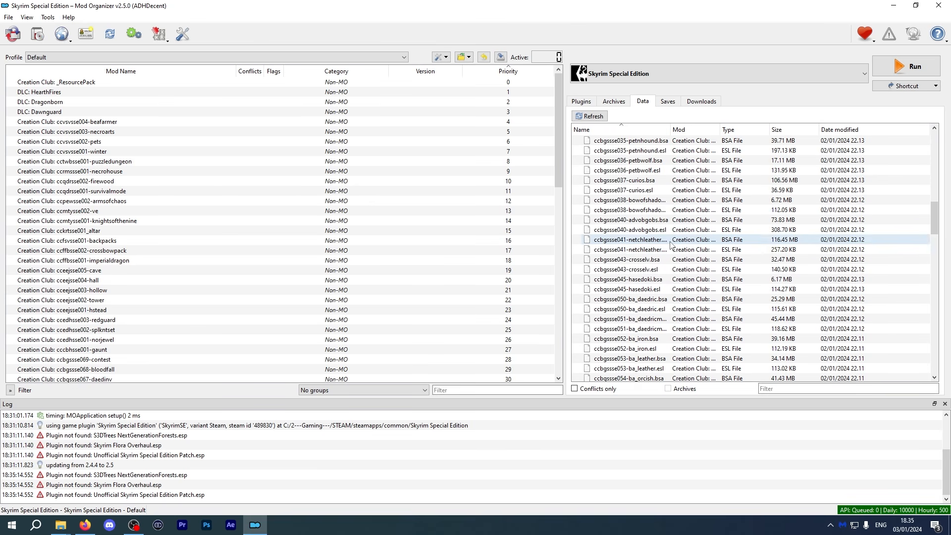
{"action": "left_click", "coordinate": [581, 101]}
{"action": "scroll", "coordinate": [403, 201], "scroll_direction": "down", "scroll_amount": 8}
{"action": "scroll", "coordinate": [403, 201], "scroll_direction": "up", "scroll_amount": 8}
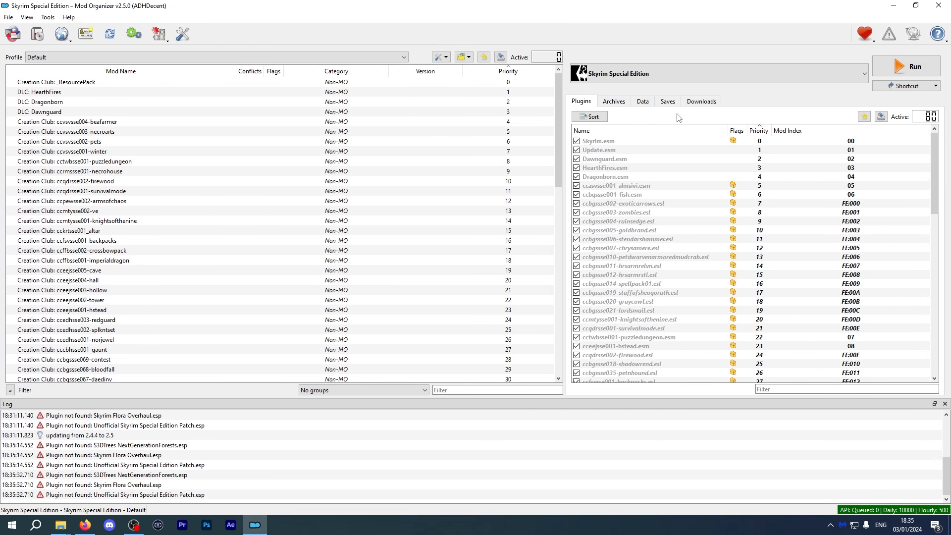
{"action": "left_click", "coordinate": [142, 58]}
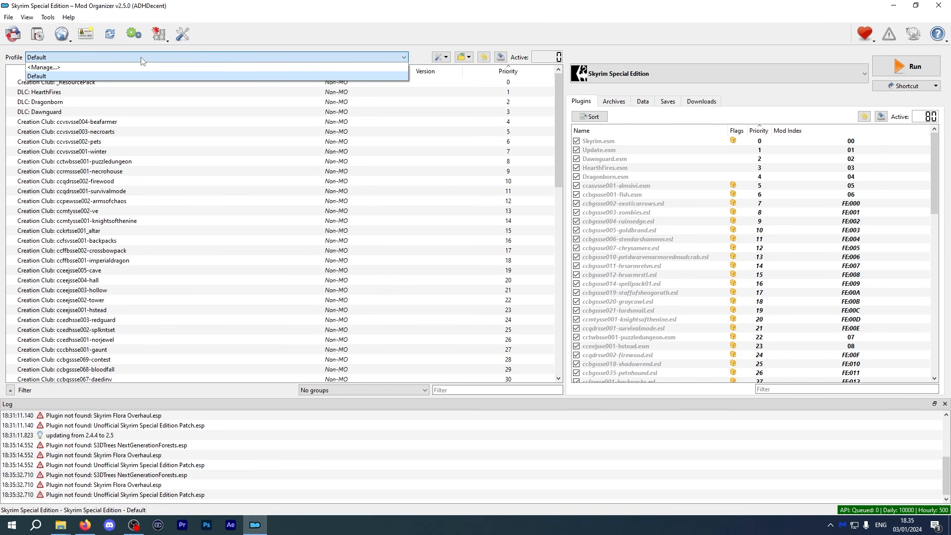
{"action": "left_click", "coordinate": [140, 59]}
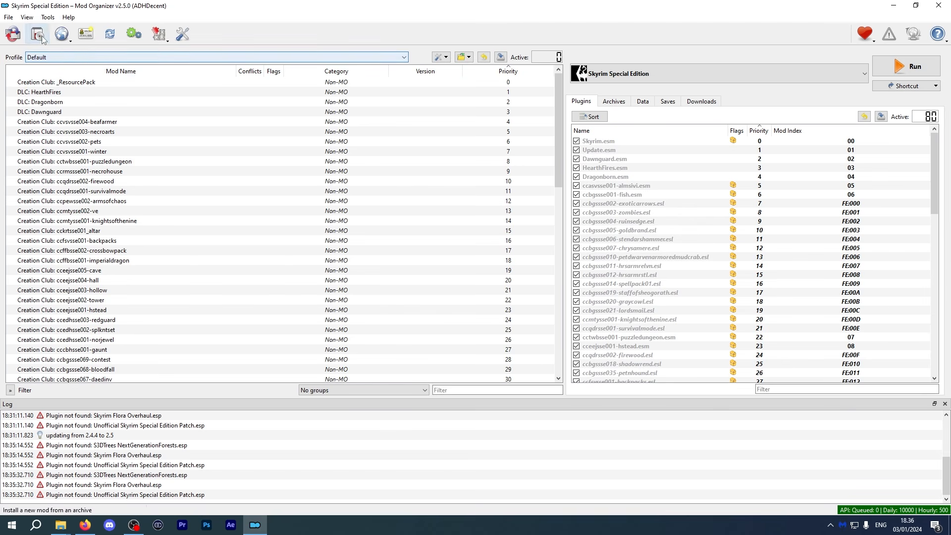
Start a new global Skyrim Special Edition instance named Skyrim Special Edition (2) with profile-specific save games enabled.
{"action": "left_click", "coordinate": [9, 17]}
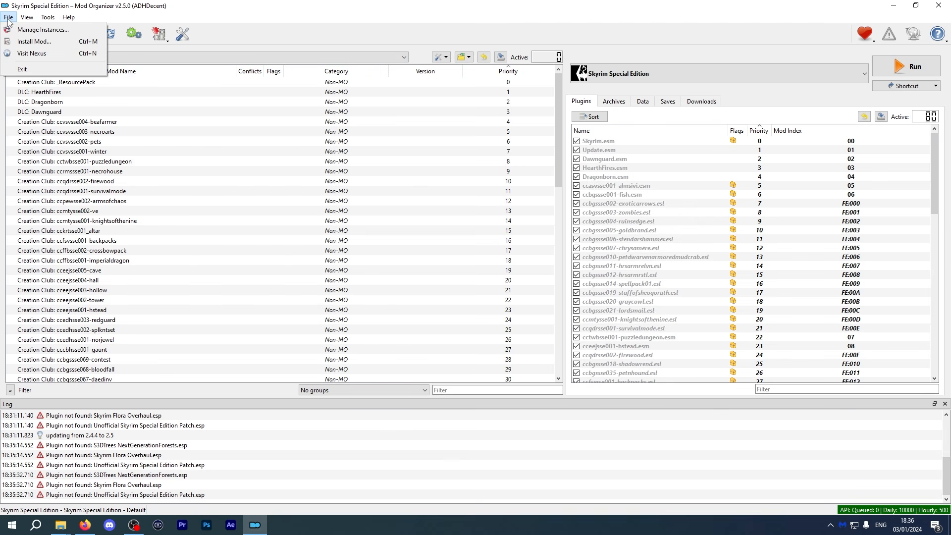
{"action": "left_click", "coordinate": [35, 30]}
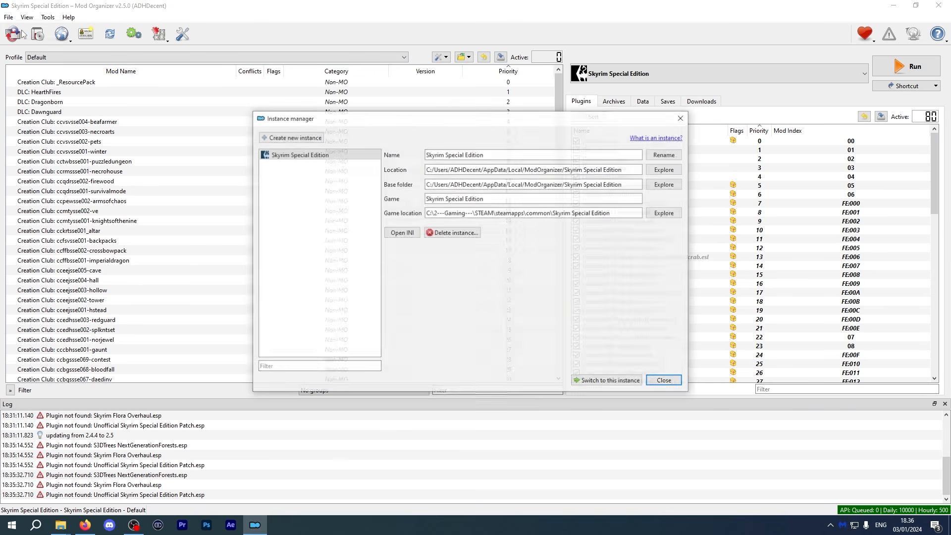
{"action": "left_click", "coordinate": [294, 137]}
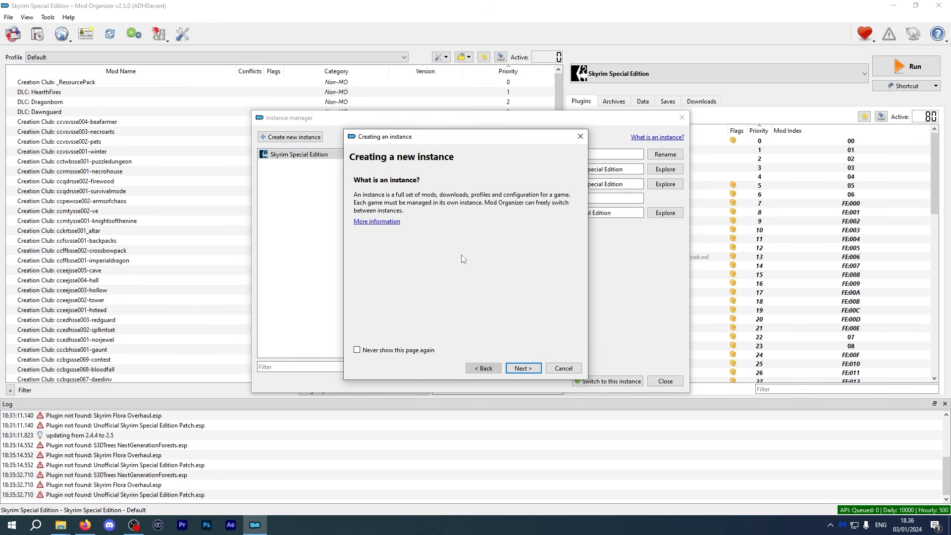
{"action": "left_click", "coordinate": [523, 368]}
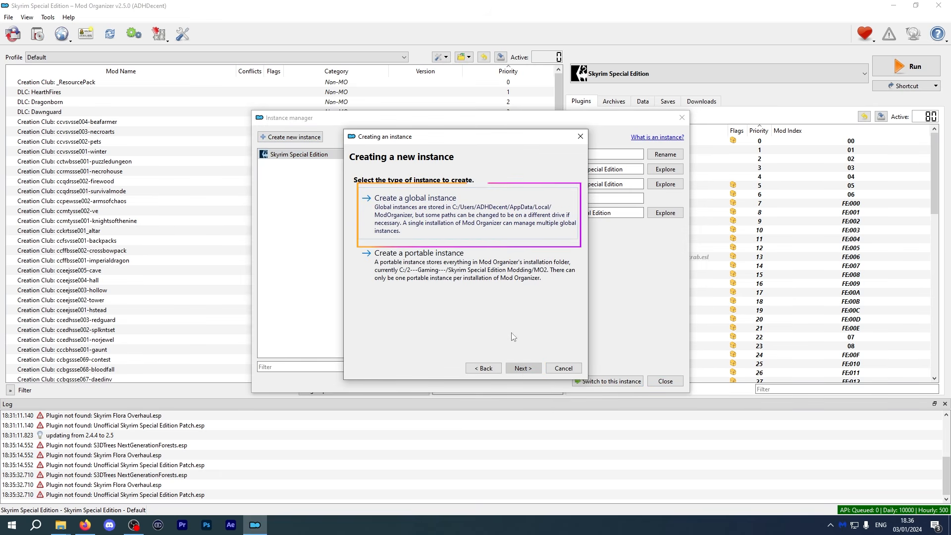
{"action": "left_click", "coordinate": [456, 223]}
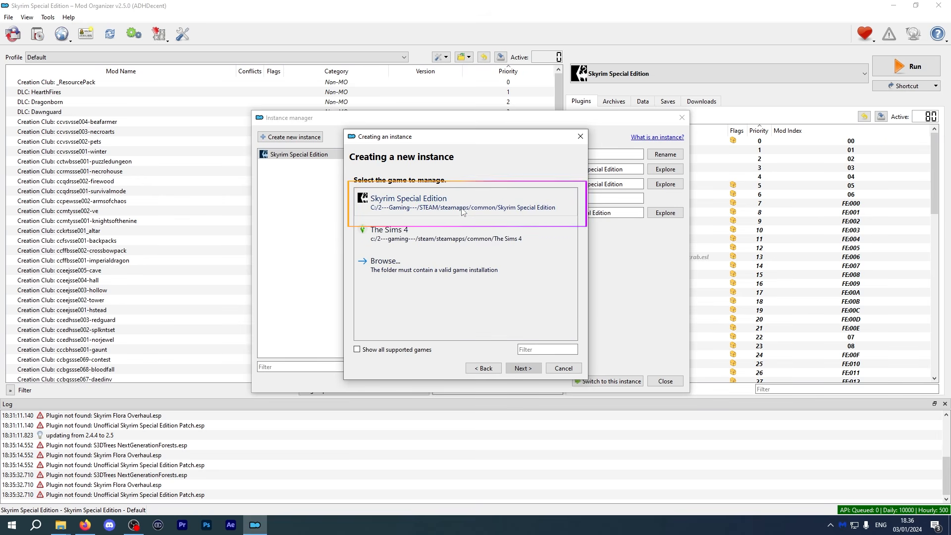
{"action": "left_click", "coordinate": [462, 210]}
{"action": "left_click", "coordinate": [456, 219]}
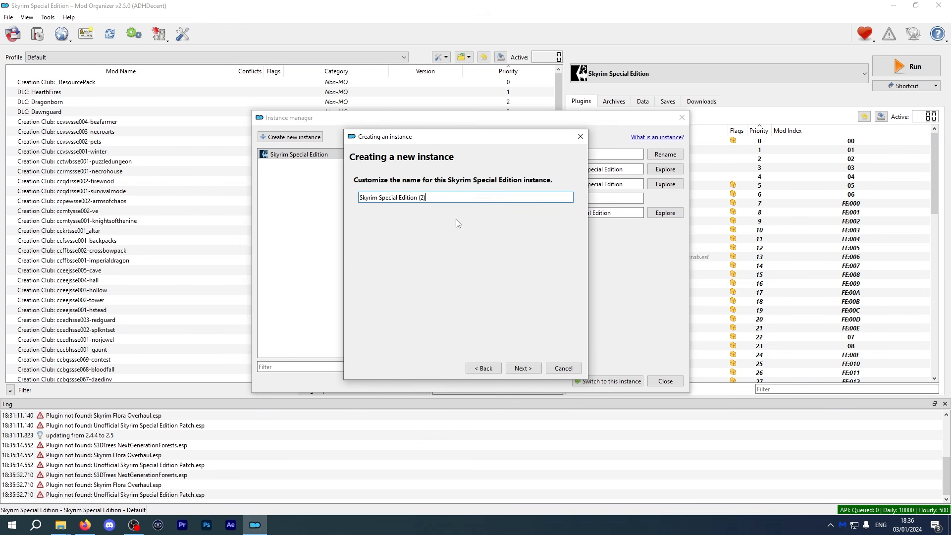
{"action": "left_click", "coordinate": [525, 369]}
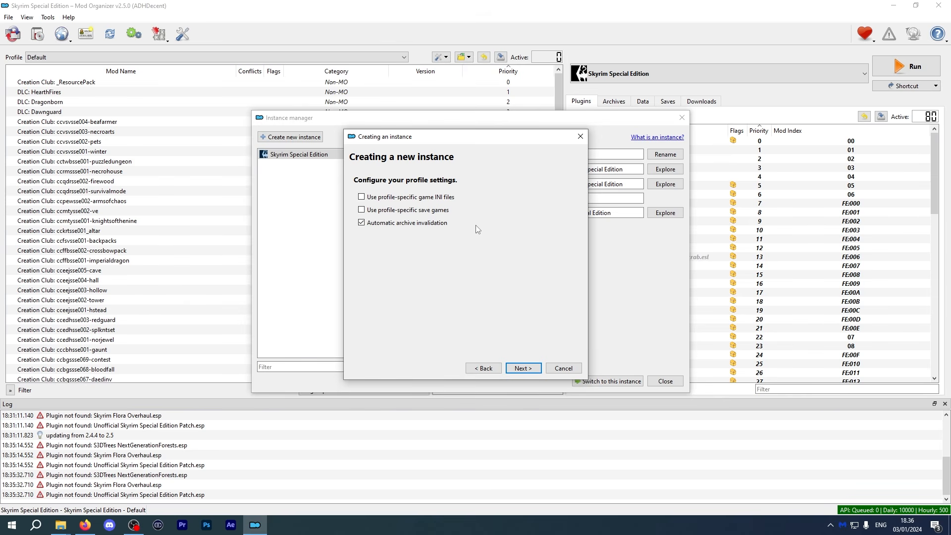
{"action": "left_click", "coordinate": [360, 212]}
{"action": "left_click", "coordinate": [522, 368]}
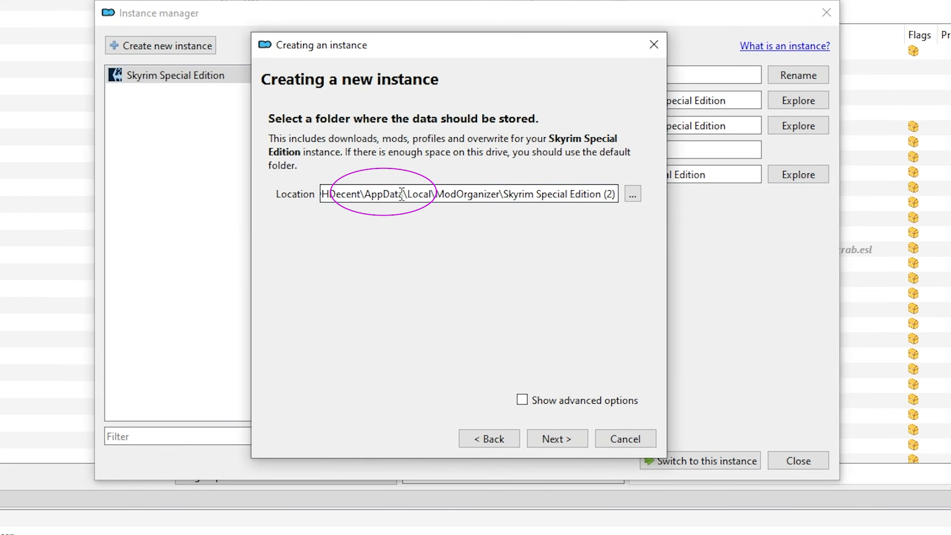
Browse for the instance's data folder, navigating to the Skyrim Special Edition Modding folder on drive C.
{"action": "left_click_drag", "start_coordinate": [500, 195], "coordinate": [579, 195]}
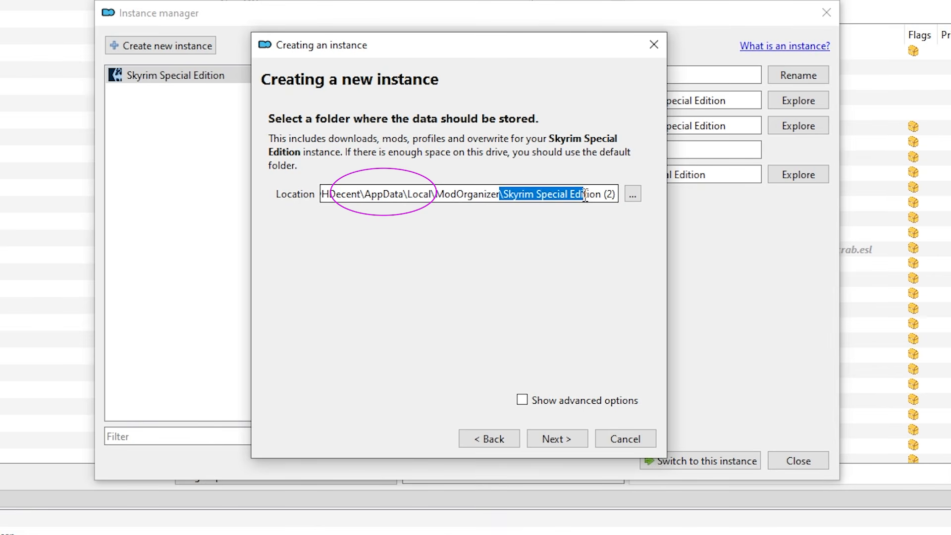
{"action": "left_click", "coordinate": [591, 194]}
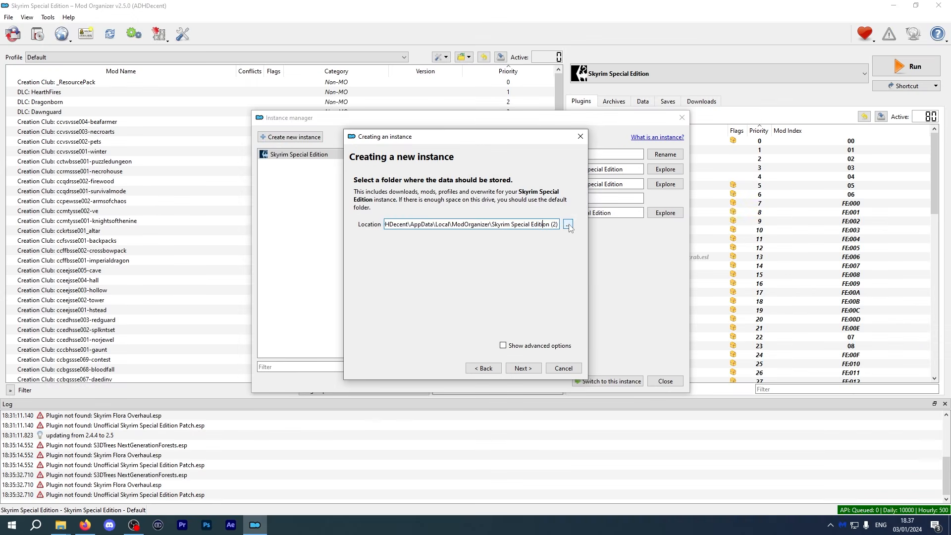
{"action": "left_click", "coordinate": [632, 194]}
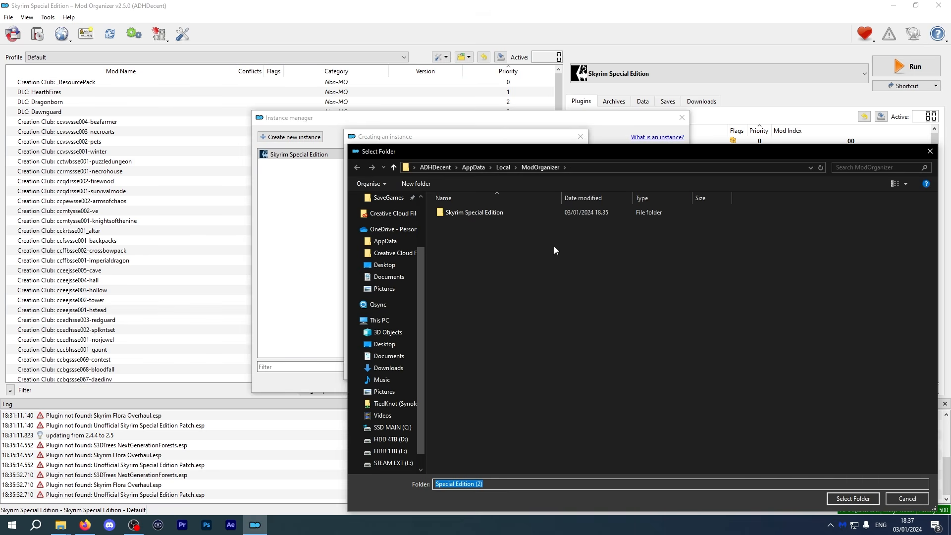
{"action": "left_click", "coordinate": [384, 265]}
{"action": "double_click", "coordinate": [475, 244]}
{"action": "double_click", "coordinate": [462, 212]}
{"action": "left_click", "coordinate": [608, 168]}
Create a new folder named MO2 Instances there, select it as the data location and continue.
{"action": "right_click", "coordinate": [511, 262]}
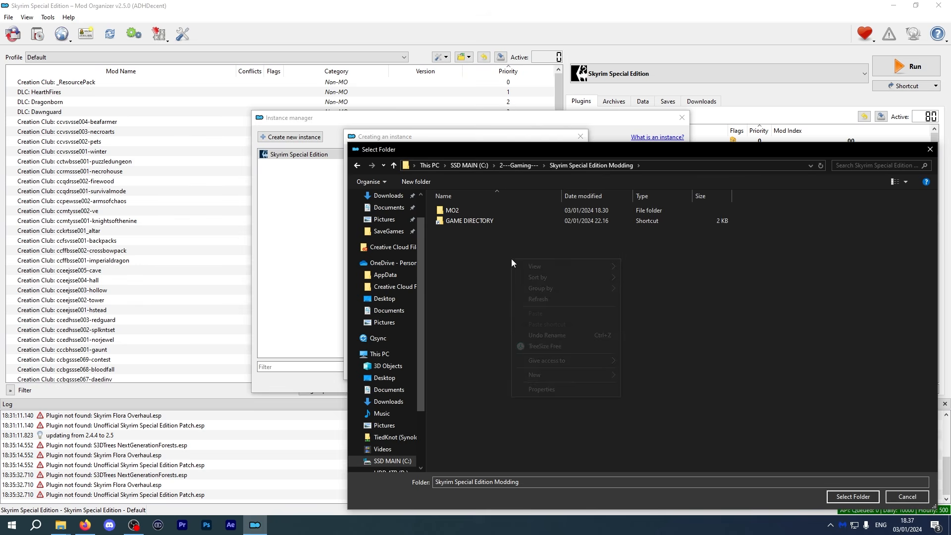
{"action": "mouse_move", "coordinate": [588, 375]}
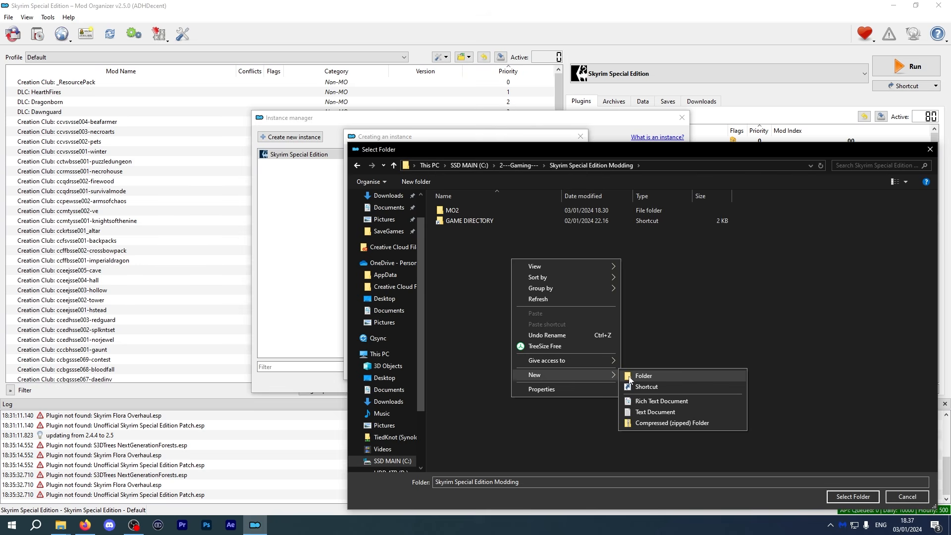
{"action": "left_click", "coordinate": [643, 376]}
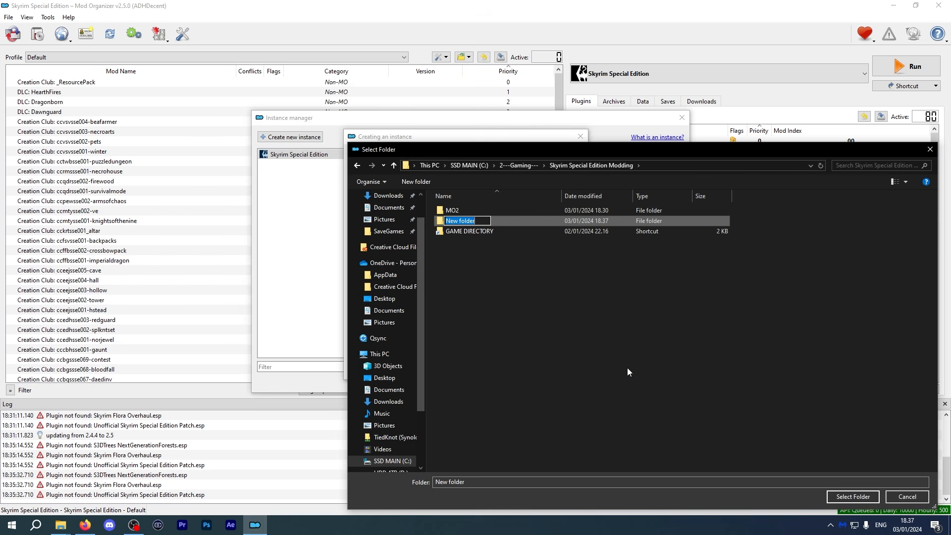
{"action": "type", "text": "MO2 Instances"}
{"action": "key", "text": "Return"}
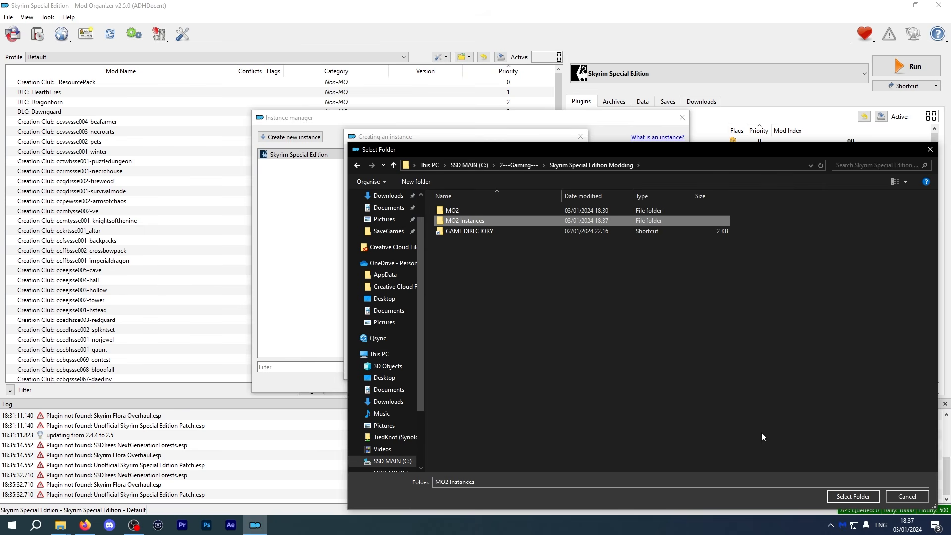
{"action": "left_click", "coordinate": [859, 498]}
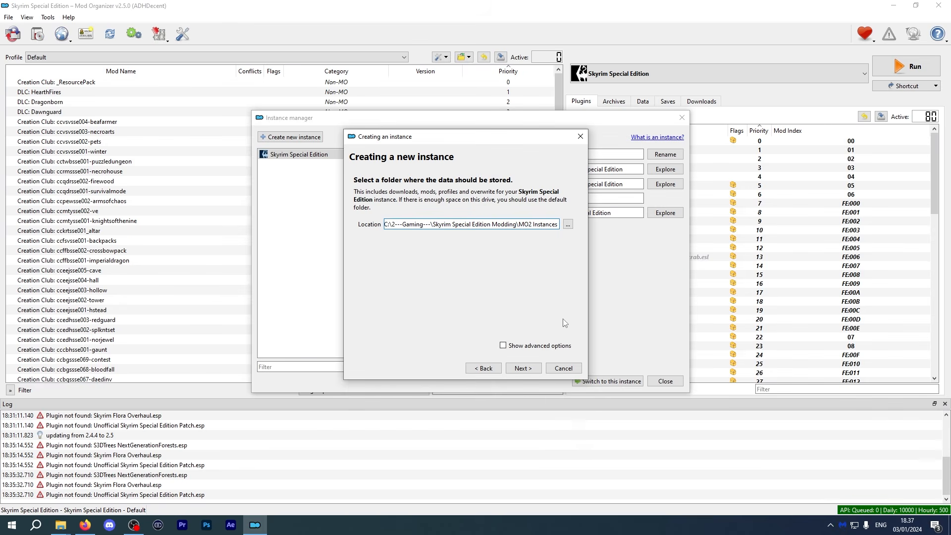
{"action": "left_click", "coordinate": [522, 368]}
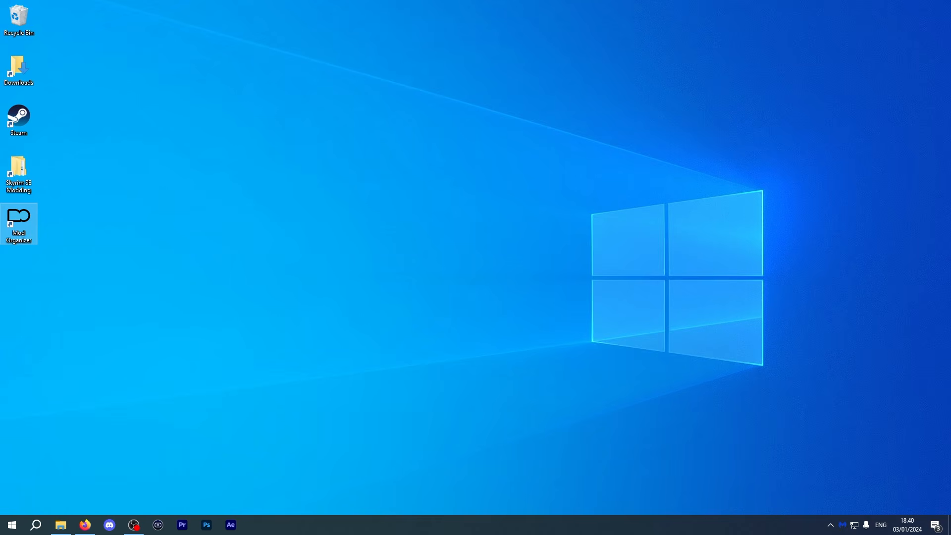
Finish creating the instance with Launch the new instance checked and scroll through its mod list.
{"action": "double_click", "coordinate": [18, 225]}
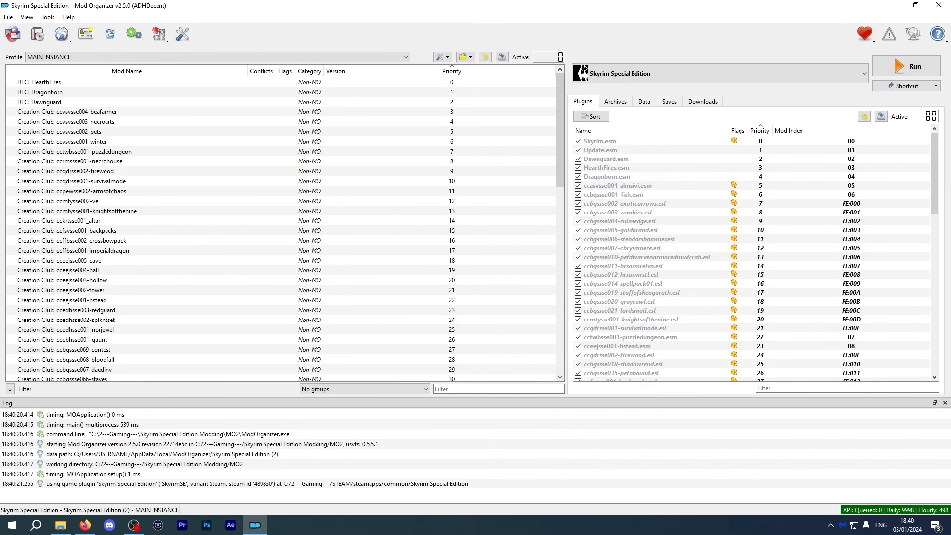
{"action": "scroll", "coordinate": [157, 123], "scroll_direction": "down", "scroll_amount": 5}
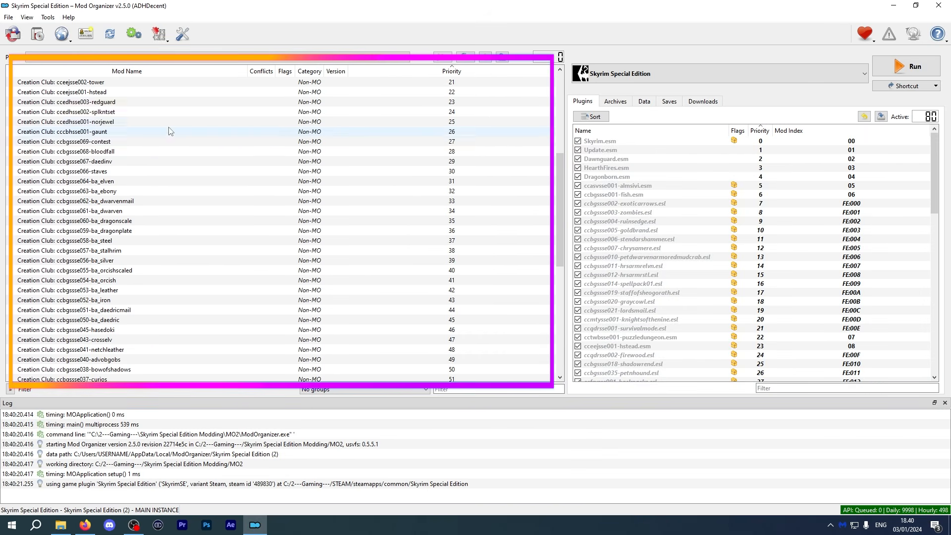
{"action": "scroll", "coordinate": [163, 128], "scroll_direction": "down", "scroll_amount": 5}
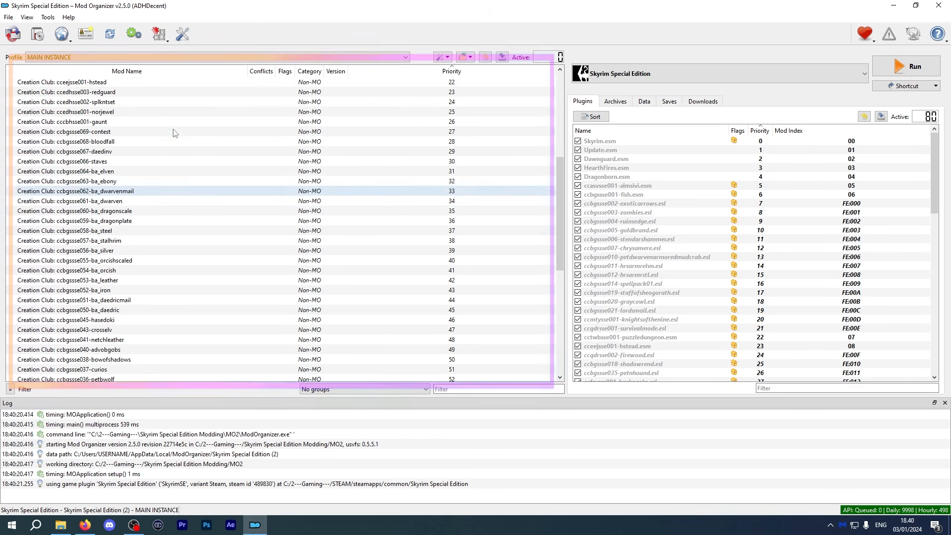
{"action": "scroll", "coordinate": [173, 132], "scroll_direction": "up", "scroll_amount": 10}
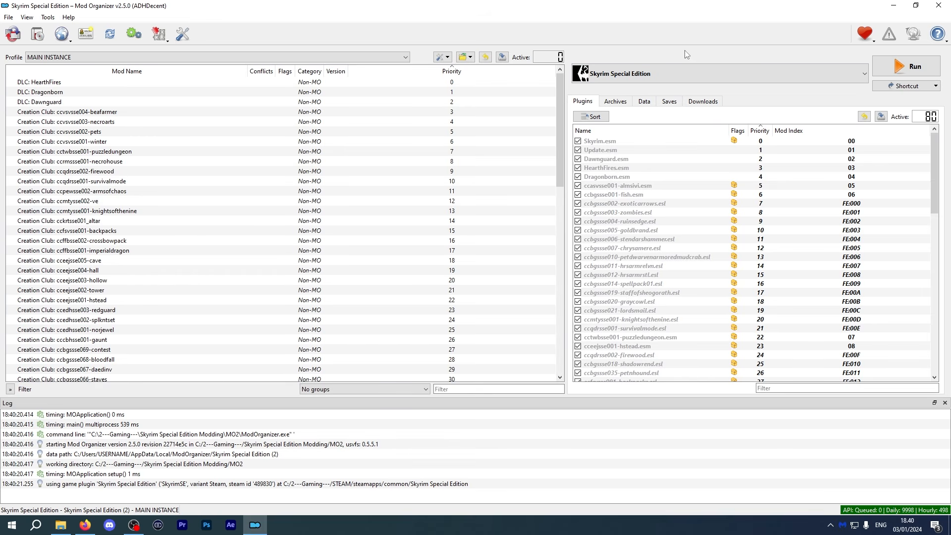
{"action": "scroll", "coordinate": [370, 236], "scroll_direction": "down", "scroll_amount": 6}
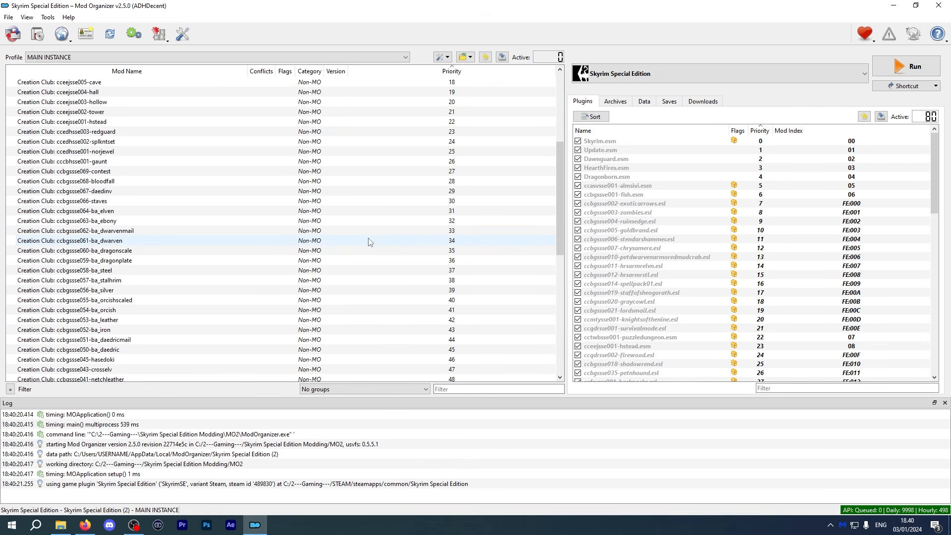
{"action": "scroll", "coordinate": [370, 242], "scroll_direction": "down", "scroll_amount": 10}
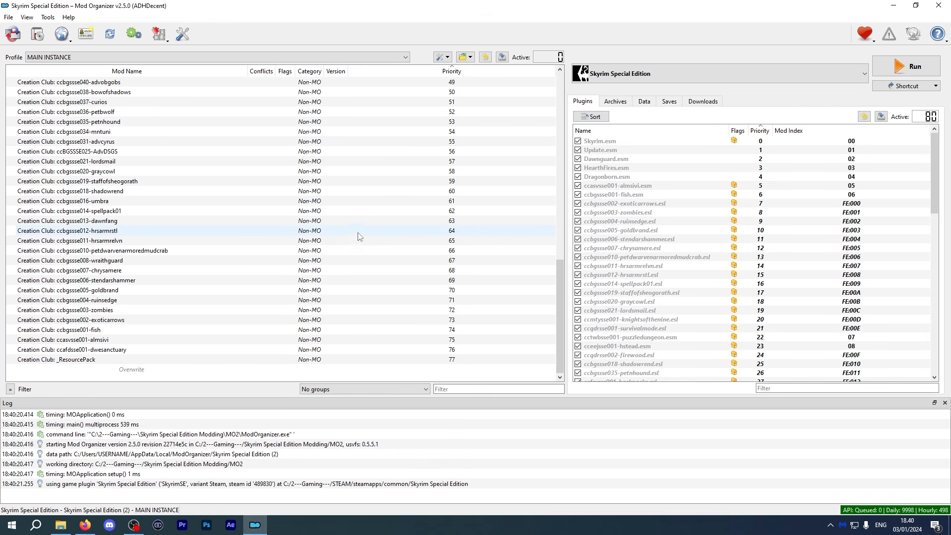
Search Nexus Mods for Content Picker and open the Anniversary Edition Content Picker mod page.
{"action": "scroll", "coordinate": [346, 227], "scroll_direction": "up", "scroll_amount": 16}
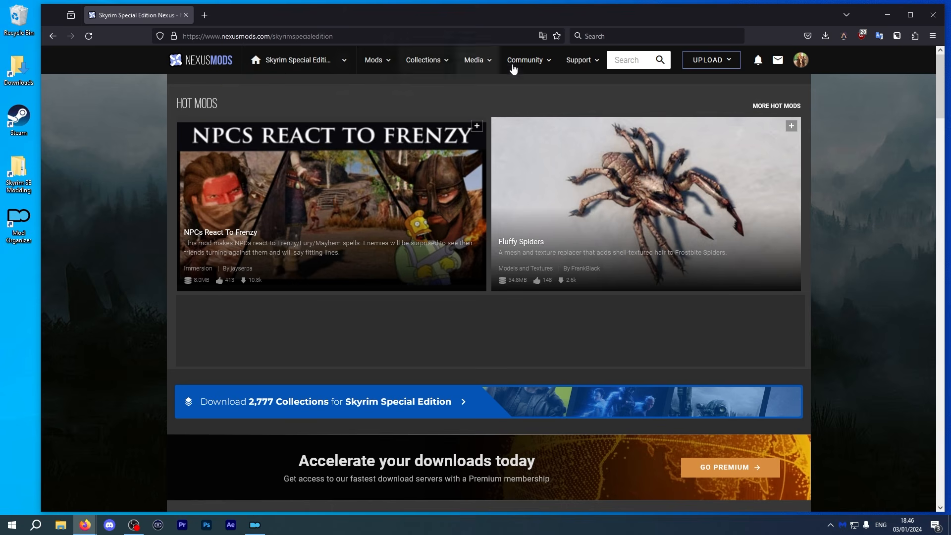
{"action": "left_click", "coordinate": [628, 60]}
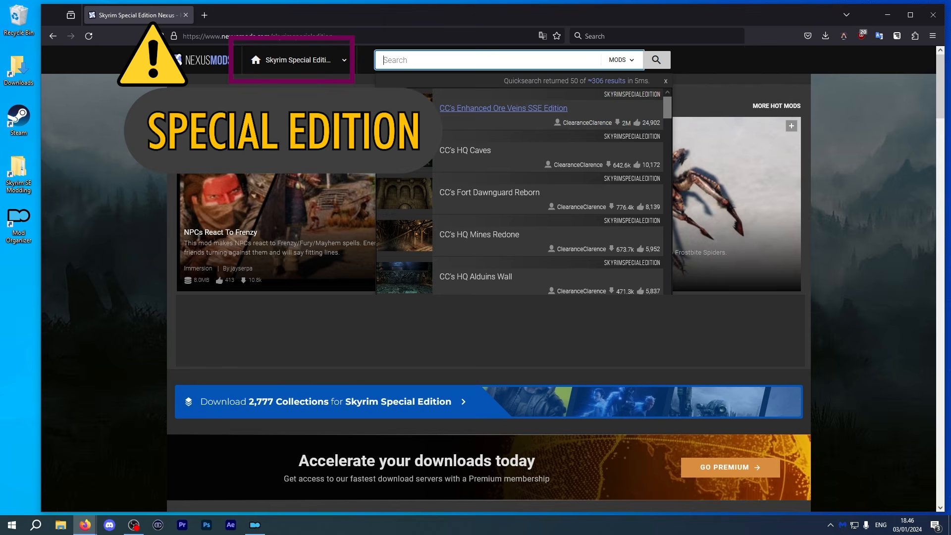
{"action": "type", "text": "Content Picker"}
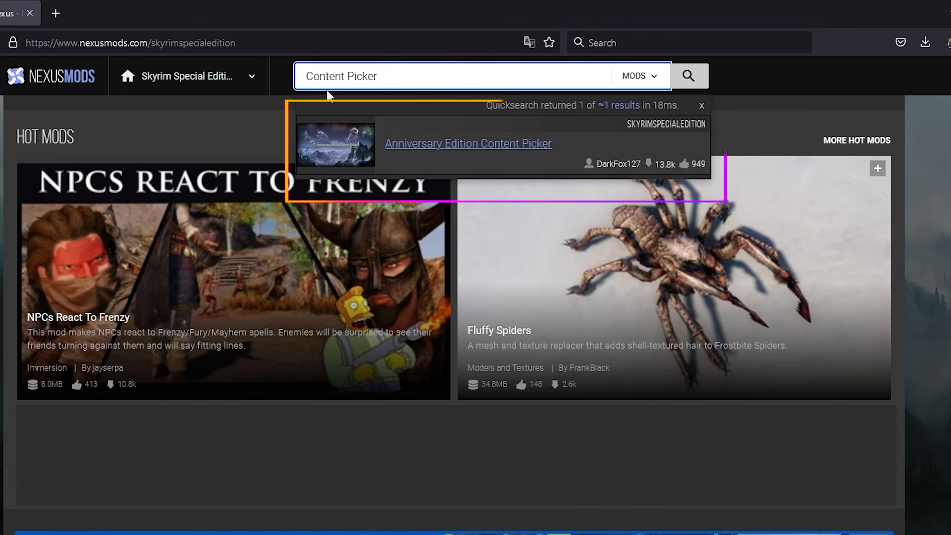
{"action": "left_click", "coordinate": [439, 155]}
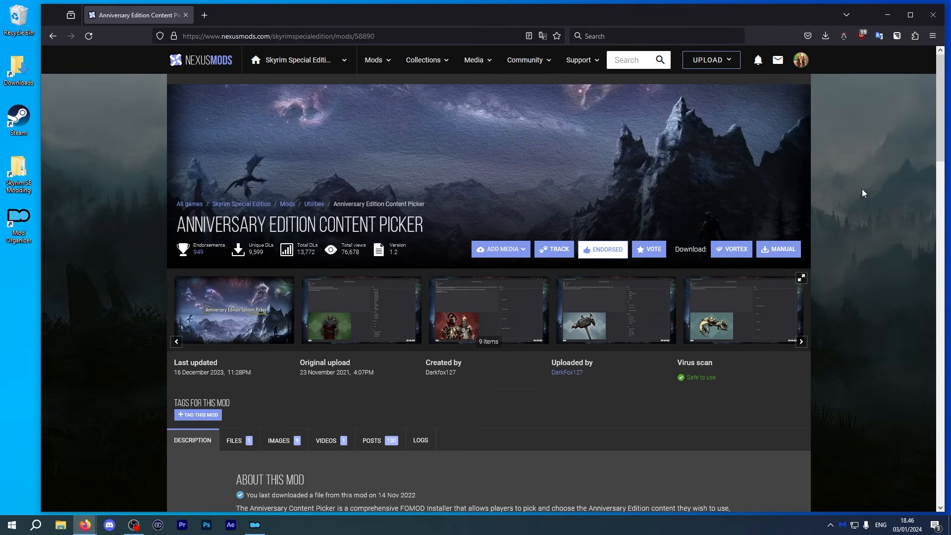
Manually download the Anniversary Edition Content Picker main file, accepting the required files notice and choosing slow download.
{"action": "scroll", "coordinate": [860, 196], "scroll_direction": "down", "scroll_amount": 2}
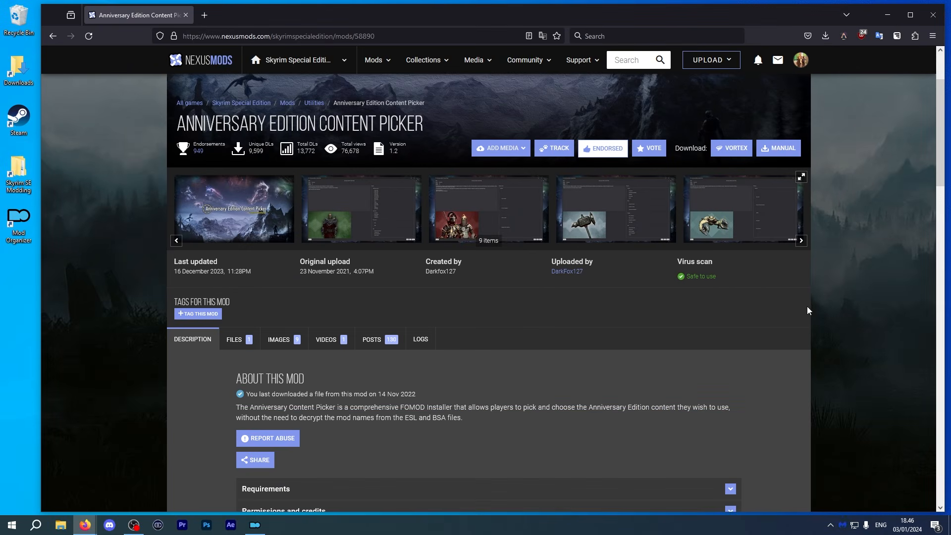
{"action": "left_click", "coordinate": [234, 339]}
{"action": "scroll", "coordinate": [255, 305], "scroll_direction": "down", "scroll_amount": 5}
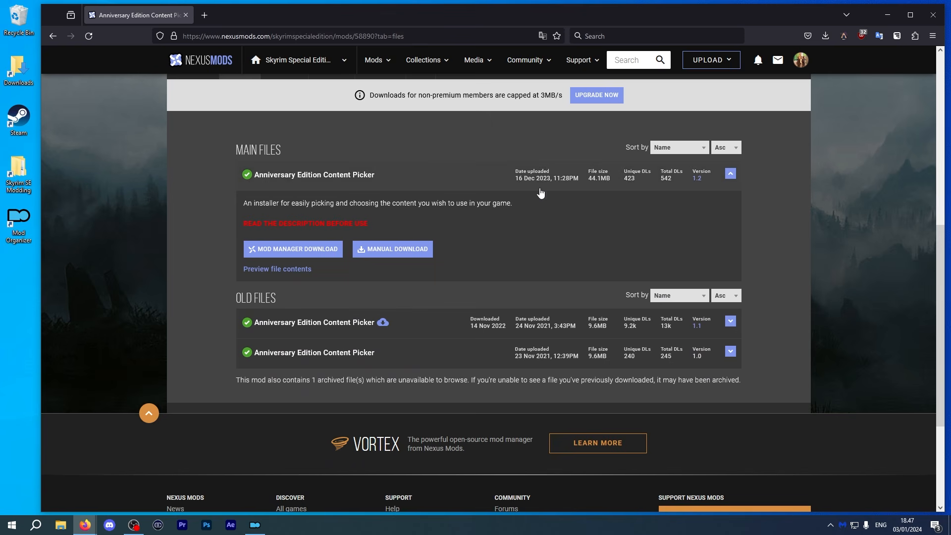
{"action": "left_click", "coordinate": [401, 256]}
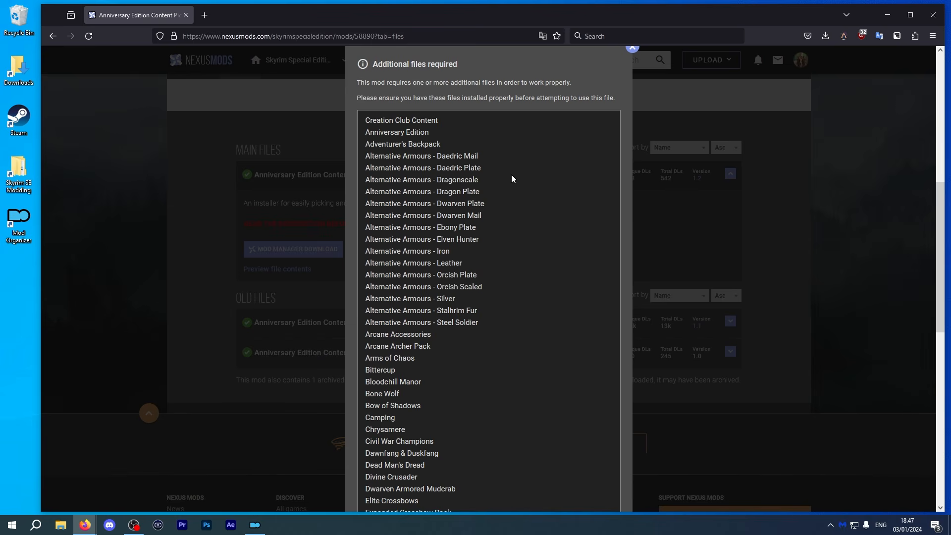
{"action": "scroll", "coordinate": [512, 178], "scroll_direction": "down", "scroll_amount": 7}
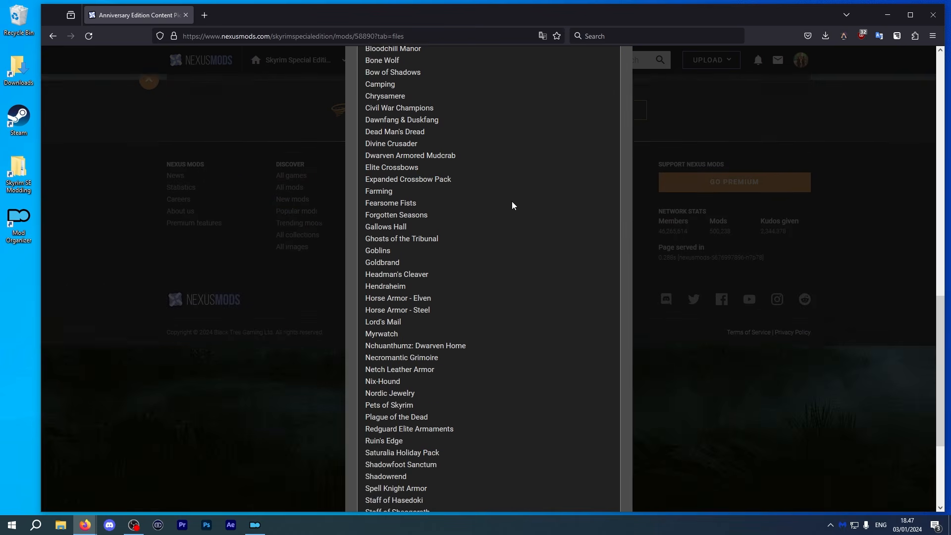
{"action": "scroll", "coordinate": [513, 205], "scroll_direction": "down", "scroll_amount": 3}
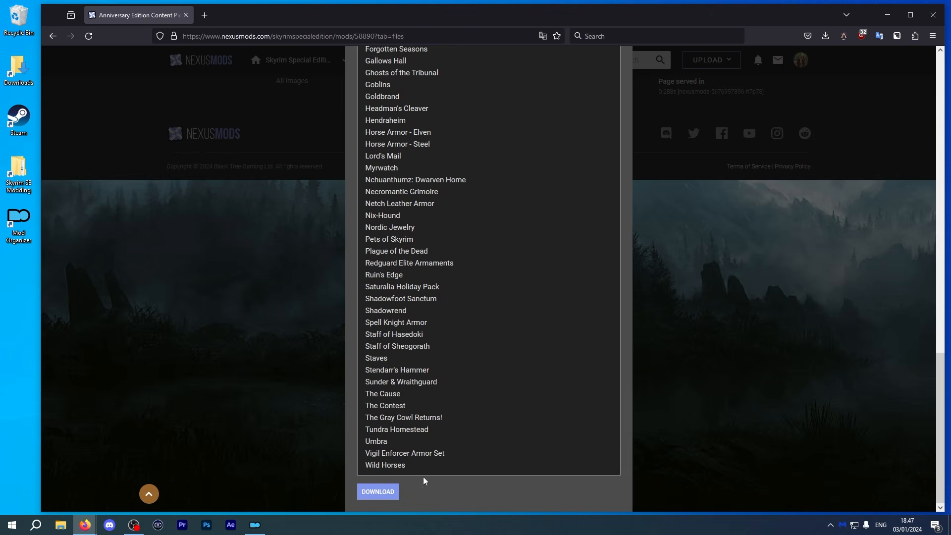
{"action": "left_click", "coordinate": [382, 493]}
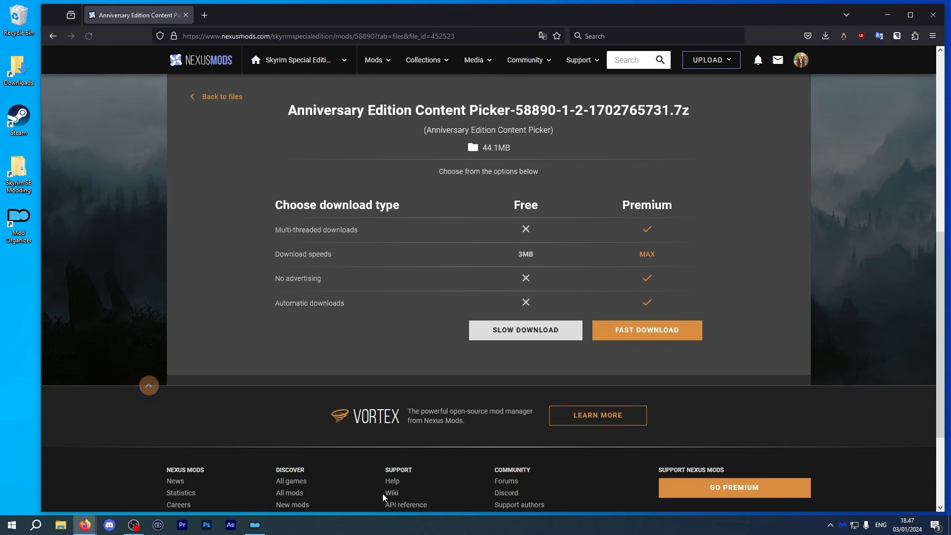
{"action": "left_click", "coordinate": [519, 330]}
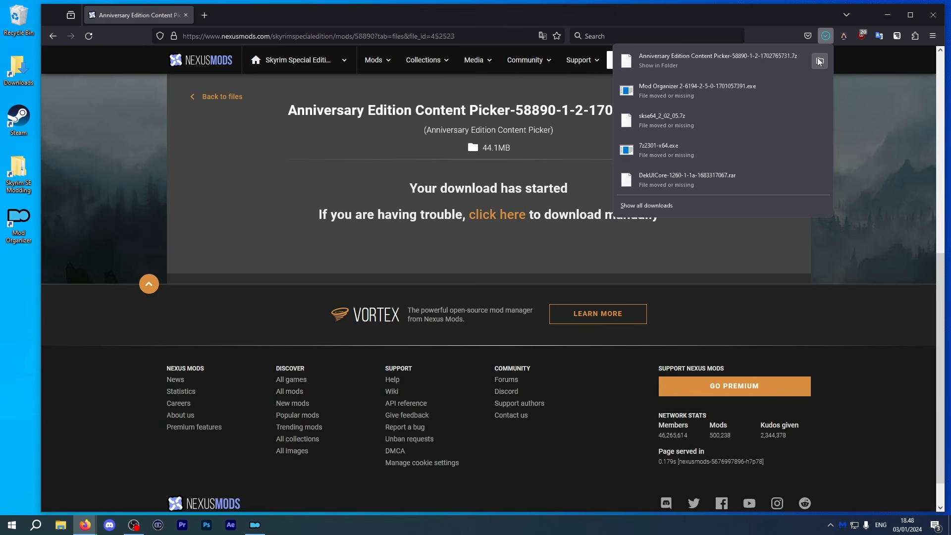
Show the downloaded archive in its folder and extract it with 7-Zip into its own named folder.
{"action": "left_click", "coordinate": [819, 61]}
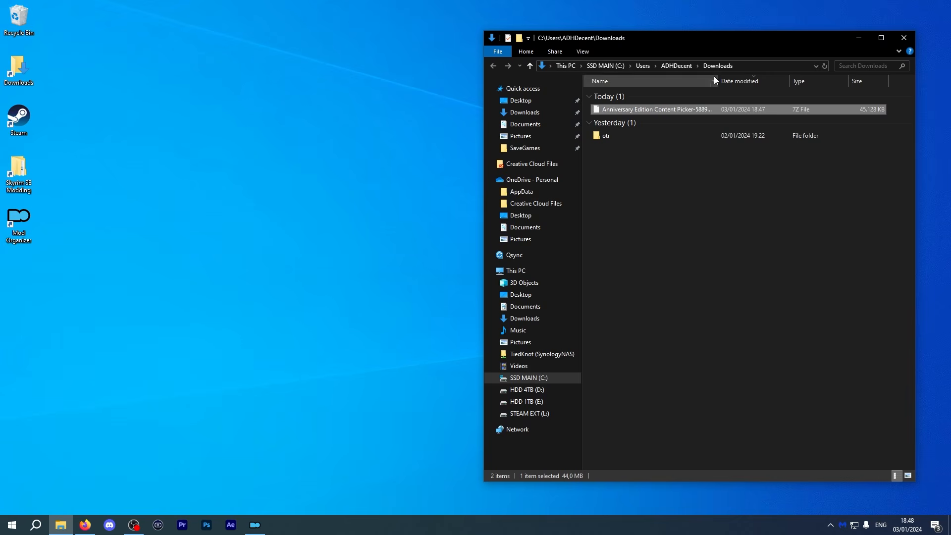
{"action": "right_click", "coordinate": [699, 109]}
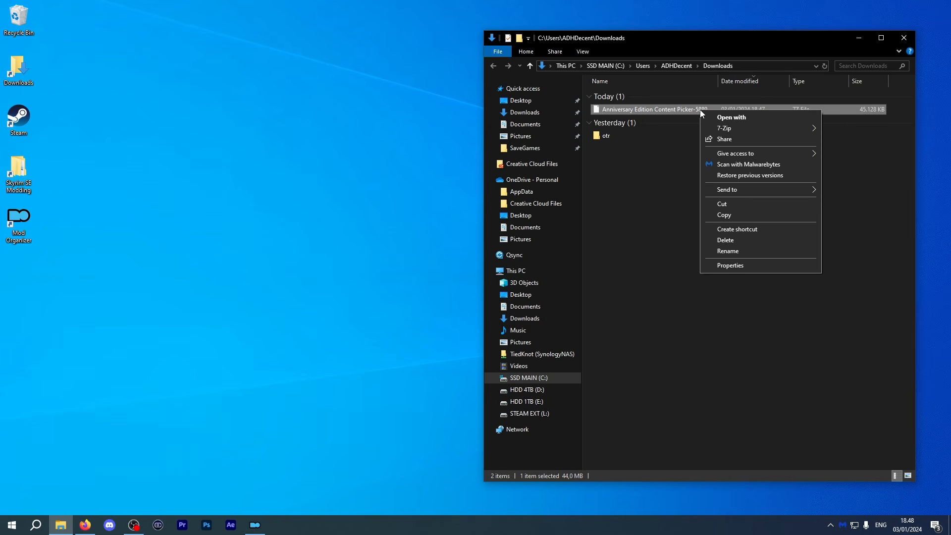
{"action": "mouse_move", "coordinate": [812, 132]}
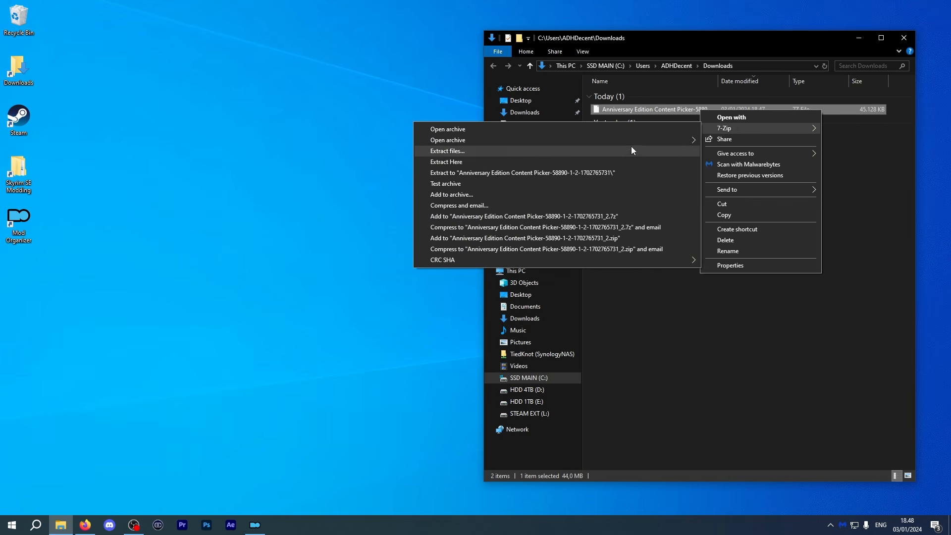
{"action": "left_click", "coordinate": [622, 176]}
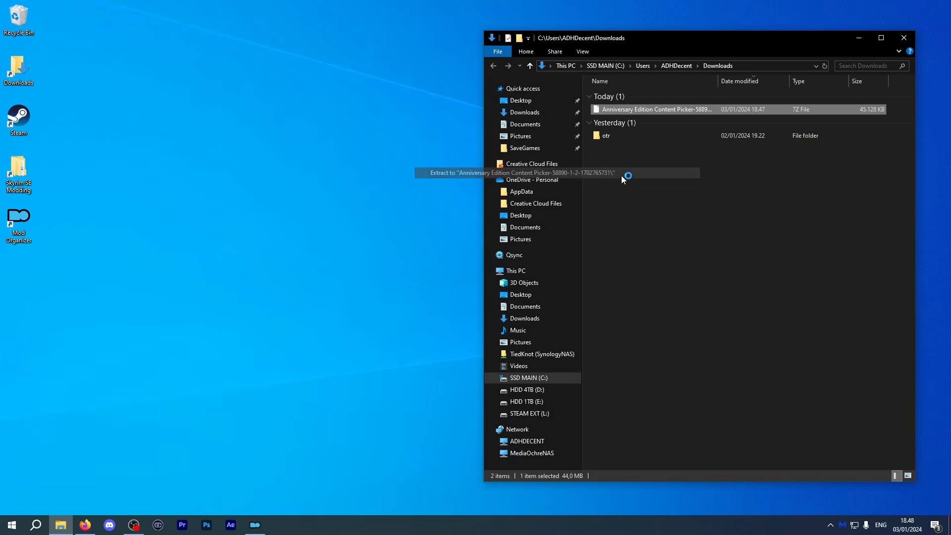
{"action": "left_click", "coordinate": [761, 270]}
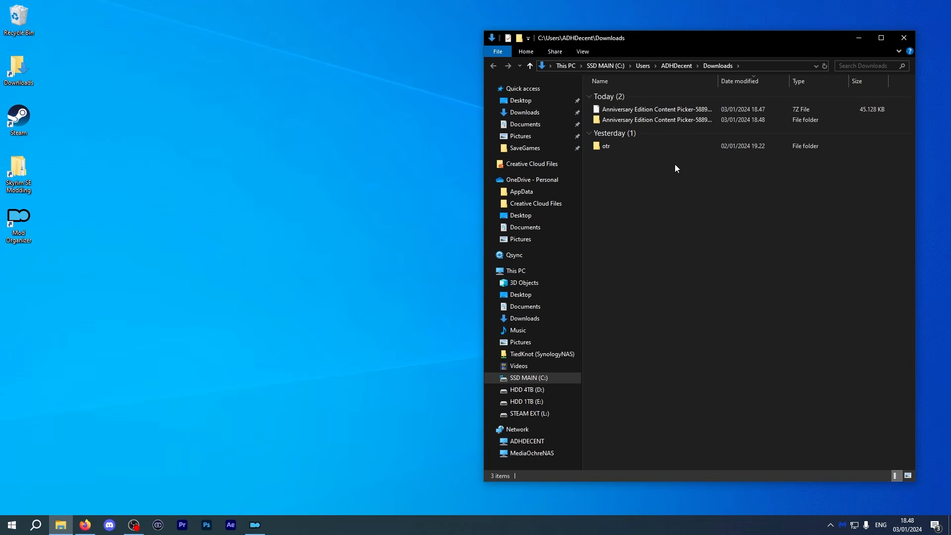
Open the extracted CC Content folder, and in a second window open the game's Data folder through the GAME DIRECTORY shortcut.
{"action": "double_click", "coordinate": [681, 120]}
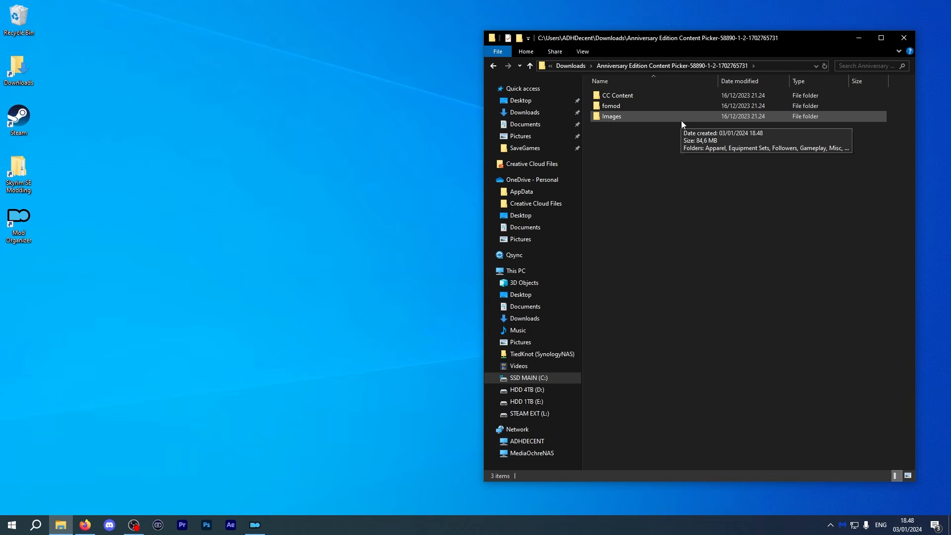
{"action": "double_click", "coordinate": [685, 96]}
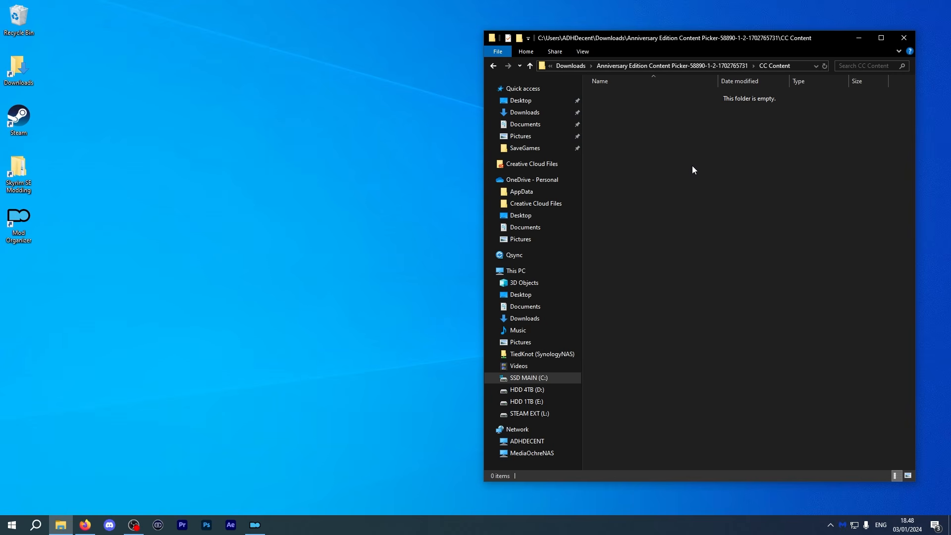
{"action": "double_click", "coordinate": [21, 178]}
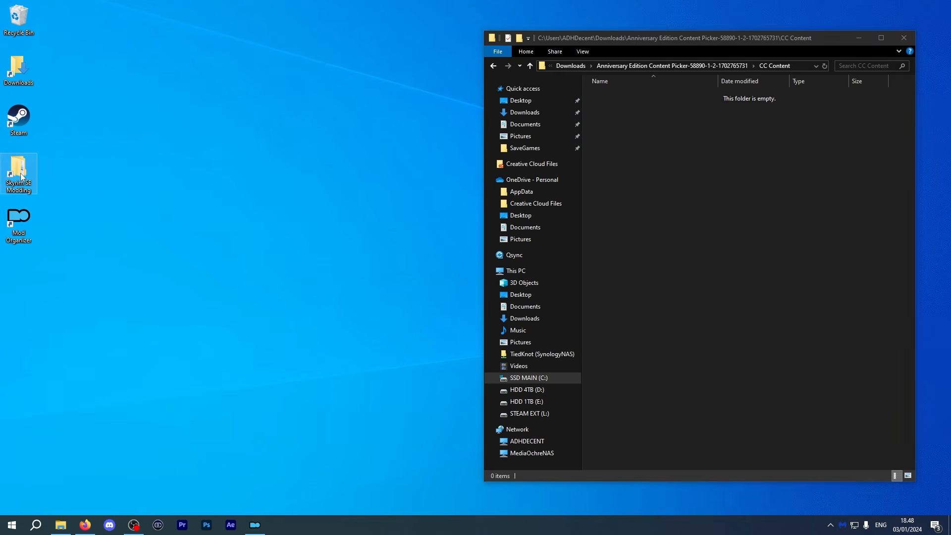
{"action": "left_click_drag", "start_coordinate": [678, 36], "coordinate": [230, 35]}
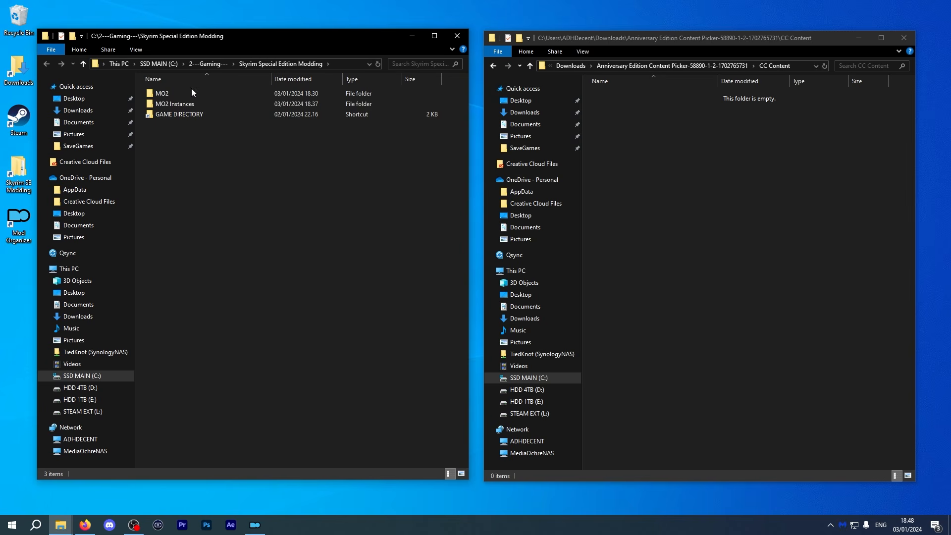
{"action": "double_click", "coordinate": [180, 117]}
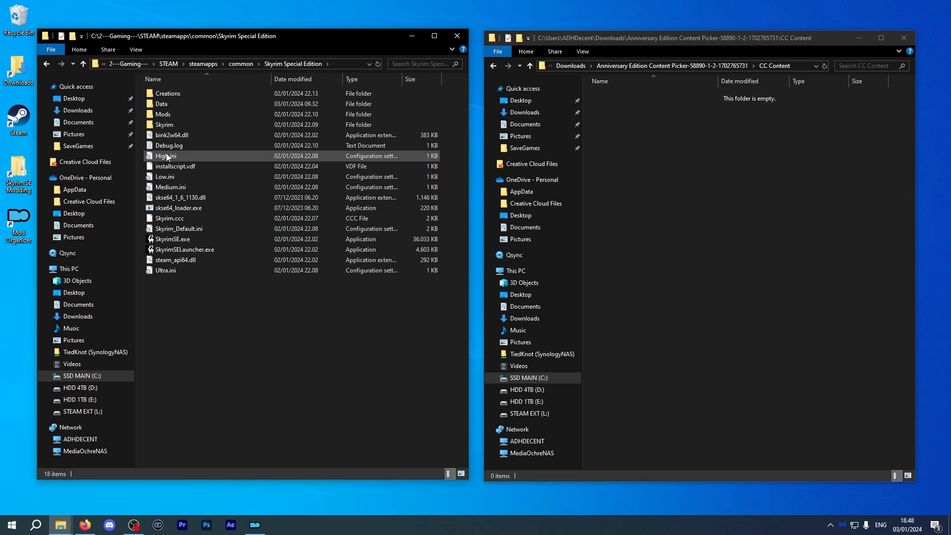
{"action": "double_click", "coordinate": [167, 104]}
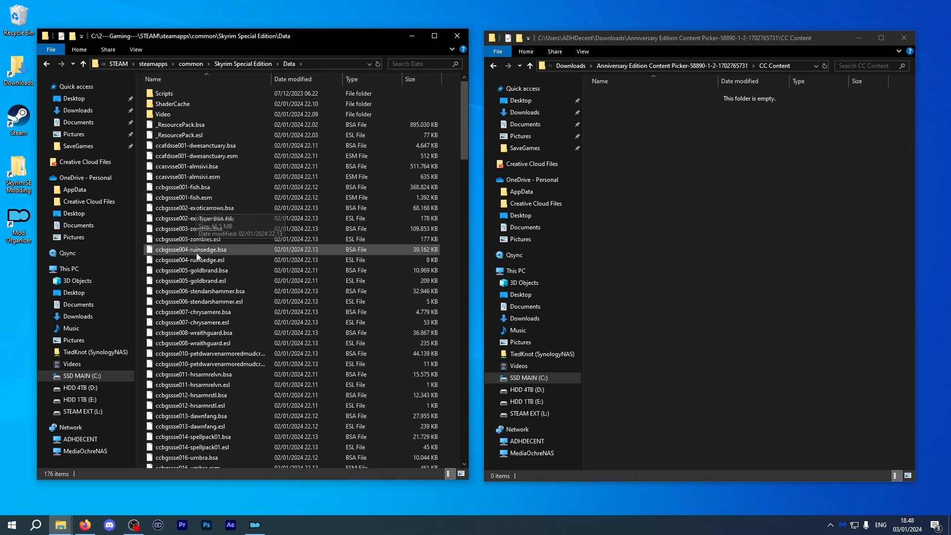
Sort the Data folder by type and move all Creation Club BSA files into the CC Content folder.
{"action": "scroll", "coordinate": [207, 326], "scroll_direction": "down", "scroll_amount": 4}
{"action": "scroll", "coordinate": [209, 328], "scroll_direction": "down", "scroll_amount": 15}
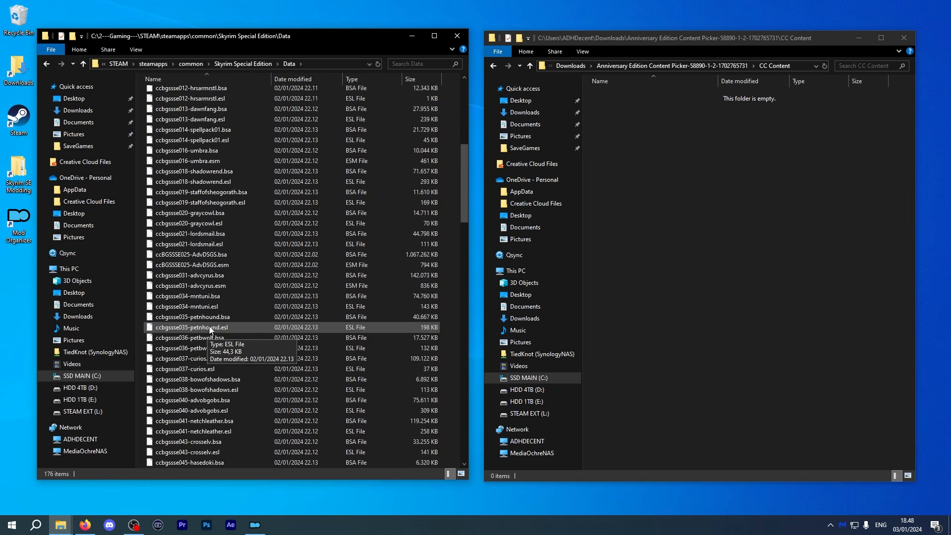
{"action": "scroll", "coordinate": [207, 327], "scroll_direction": "down", "scroll_amount": 20}
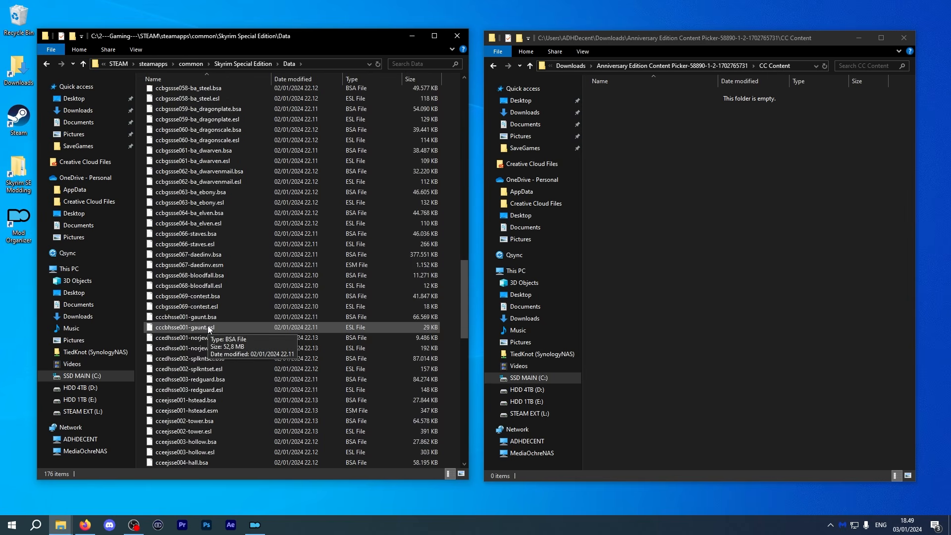
{"action": "scroll", "coordinate": [207, 323], "scroll_direction": "down", "scroll_amount": 5}
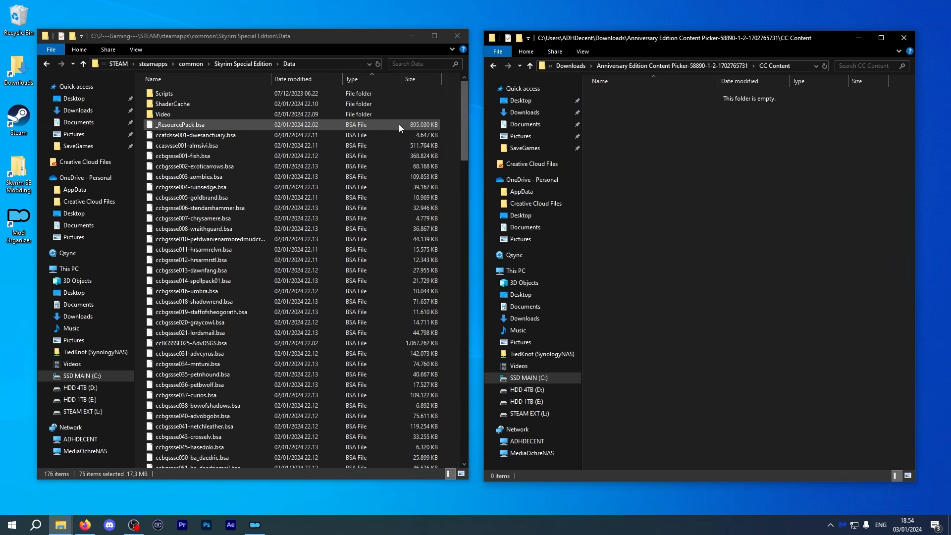
{"action": "left_click", "coordinate": [349, 134]}
{"action": "scroll", "coordinate": [353, 238], "scroll_direction": "down", "scroll_amount": 13}
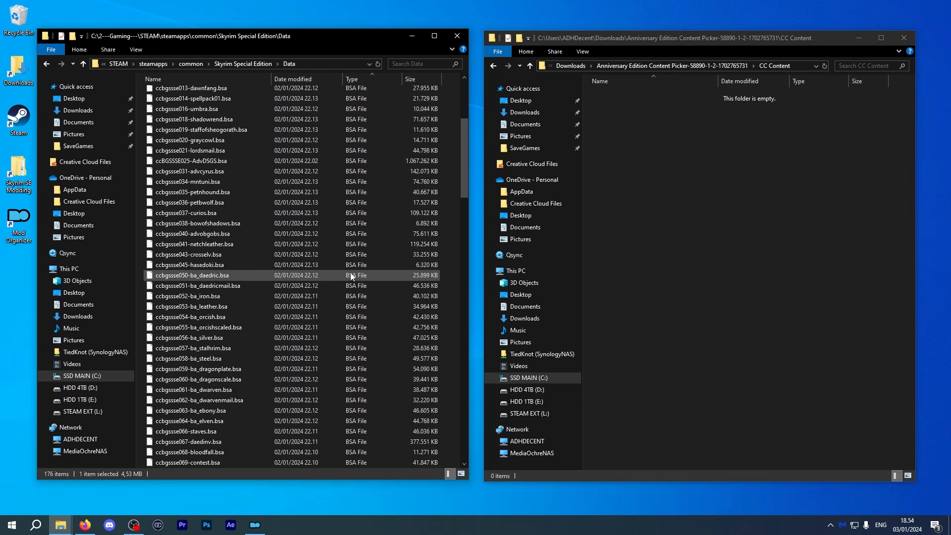
{"action": "scroll", "coordinate": [346, 278], "scroll_direction": "down", "scroll_amount": 6}
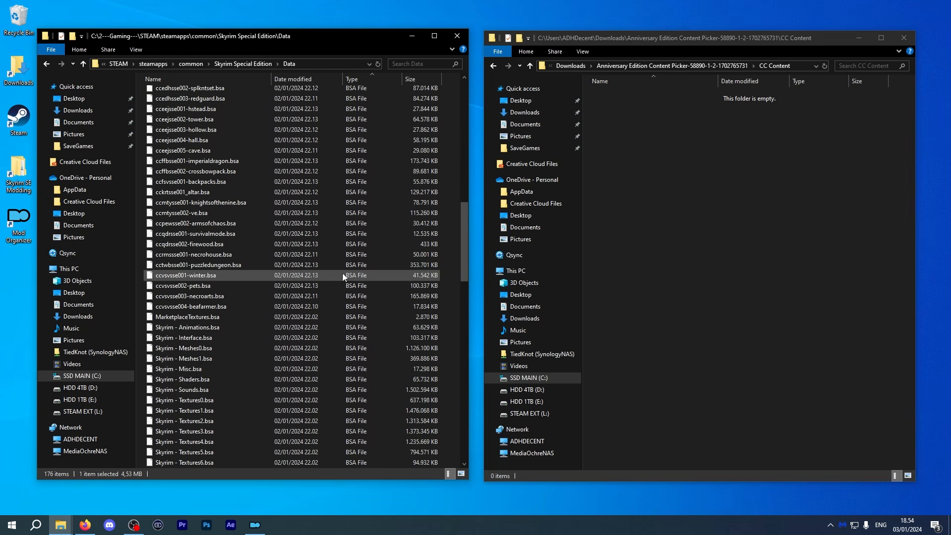
{"action": "left_click", "coordinate": [312, 304], "text": "shift"}
{"action": "left_click_drag", "start_coordinate": [295, 184], "coordinate": [765, 212]}
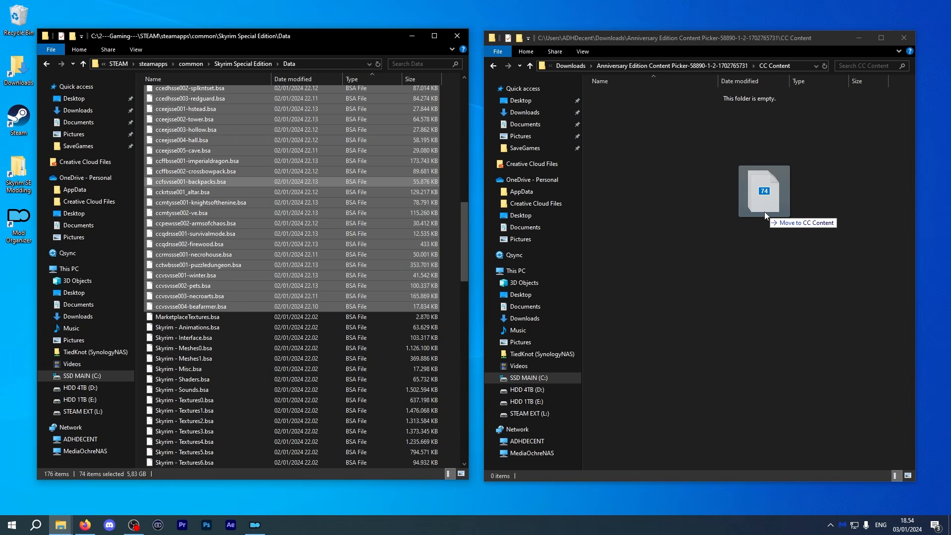
{"action": "left_click_drag", "start_coordinate": [764, 212], "coordinate": [764, 212]}
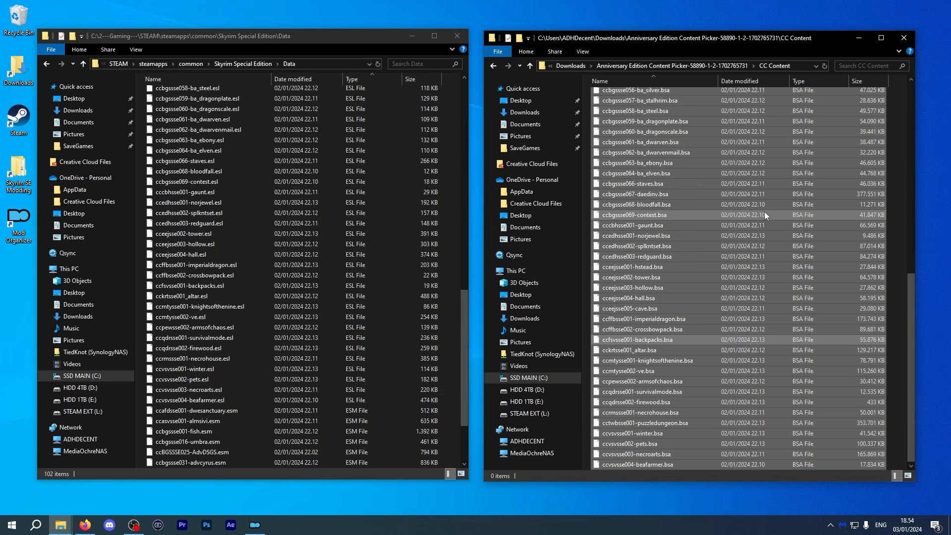
Select the Creation Club ESL and ESM plugins in the Data folder and move them into CC Content as well.
{"action": "scroll", "coordinate": [316, 265], "scroll_direction": "up", "scroll_amount": 8}
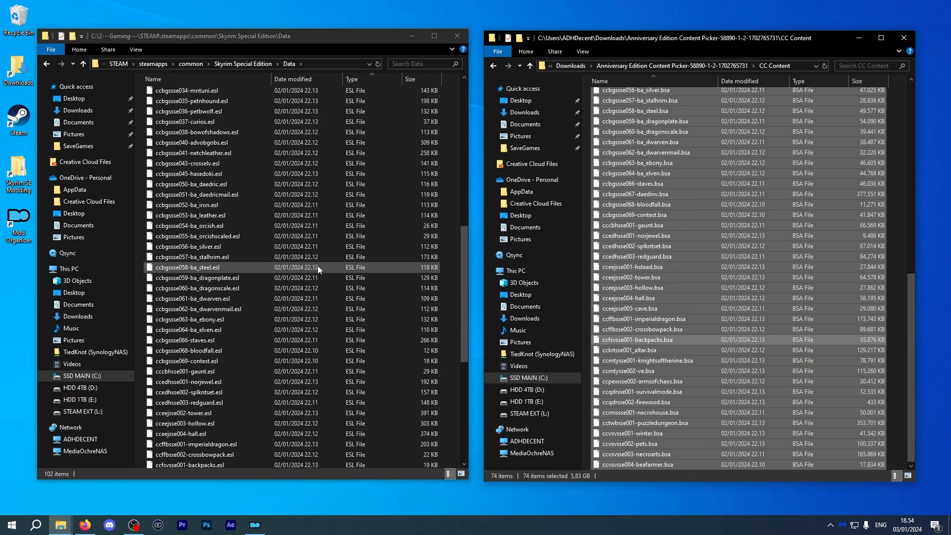
{"action": "scroll", "coordinate": [314, 263], "scroll_direction": "up", "scroll_amount": 7}
{"action": "left_click", "coordinate": [178, 205]}
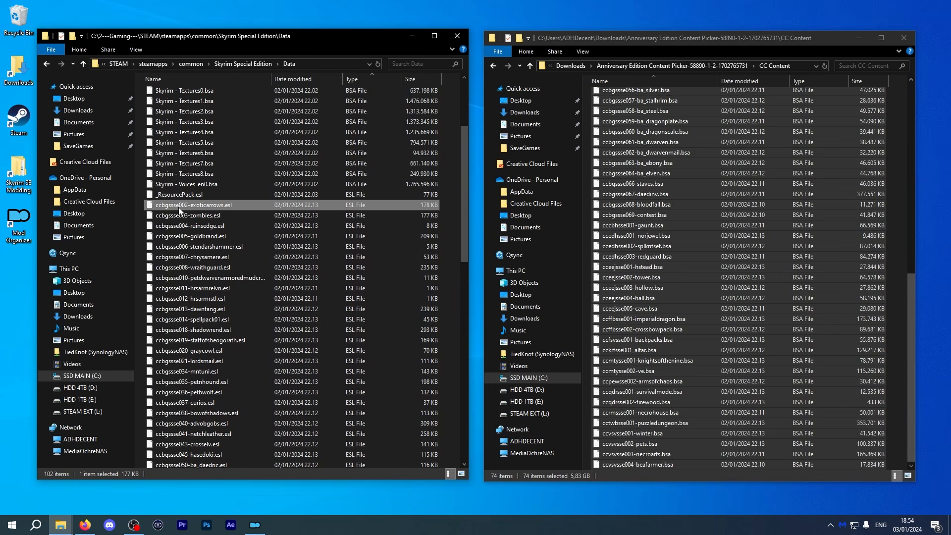
{"action": "scroll", "coordinate": [205, 254], "scroll_direction": "down", "scroll_amount": 20}
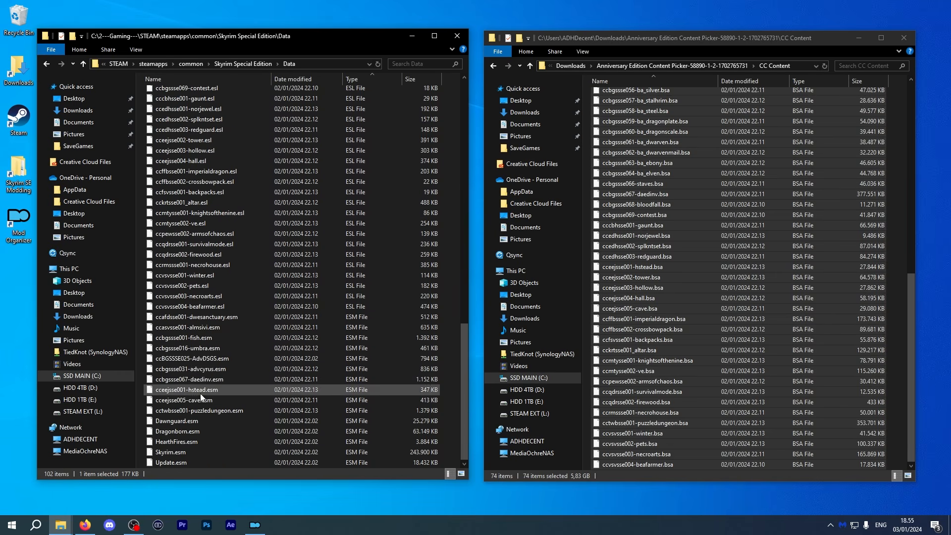
{"action": "left_click", "coordinate": [200, 412], "text": "shift"}
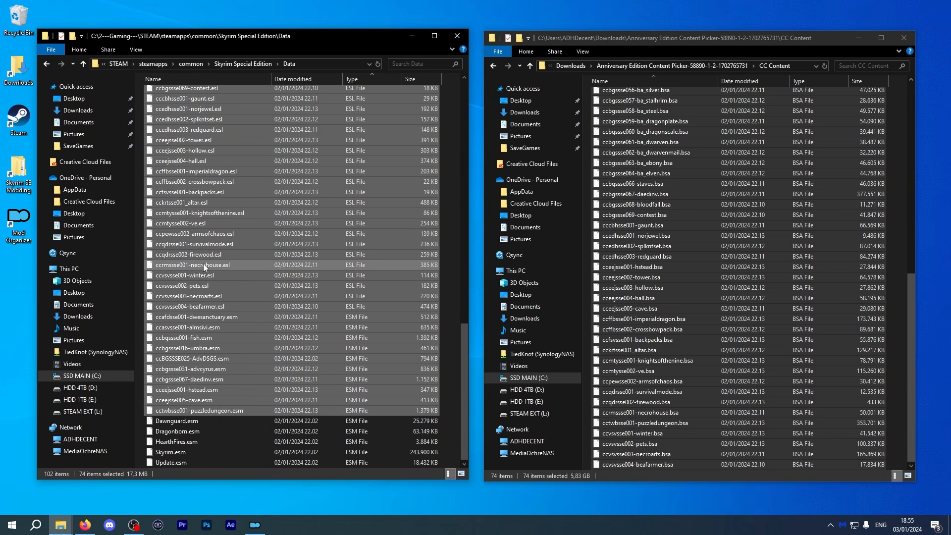
{"action": "left_click_drag", "start_coordinate": [480, 365], "coordinate": [893, 287]}
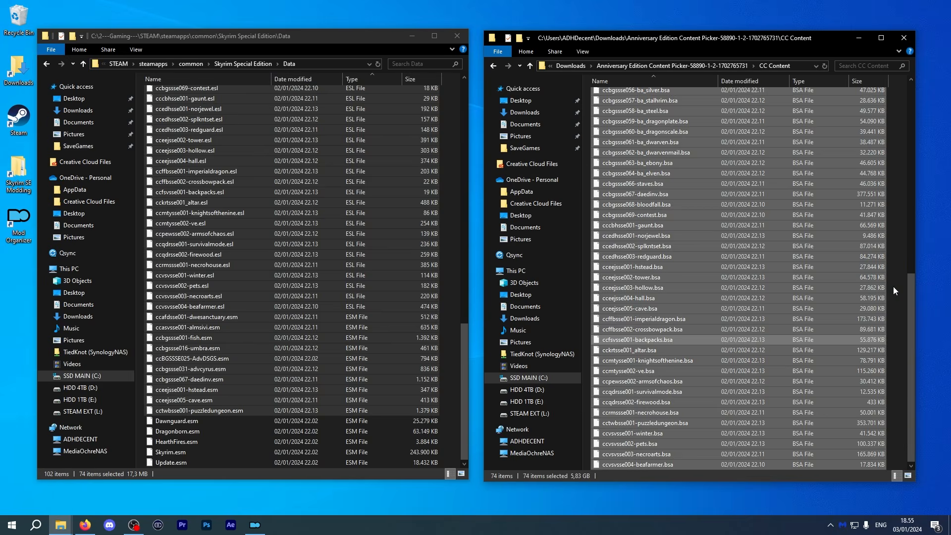
{"action": "left_click", "coordinate": [896, 287]}
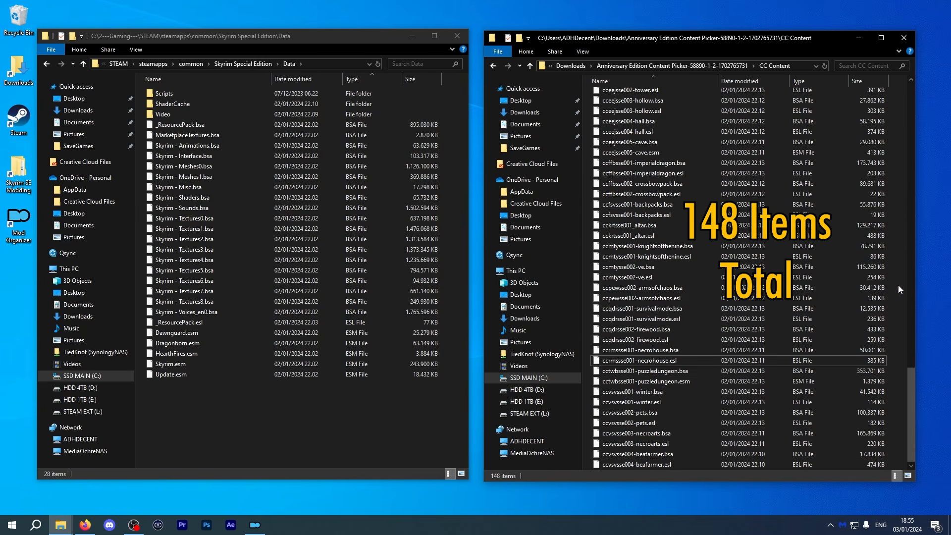
Review the files remaining in the Data folder, including the _ResourcePack and MarketplaceTextures files.
{"action": "left_click_drag", "start_coordinate": [912, 393], "coordinate": [892, 95]}
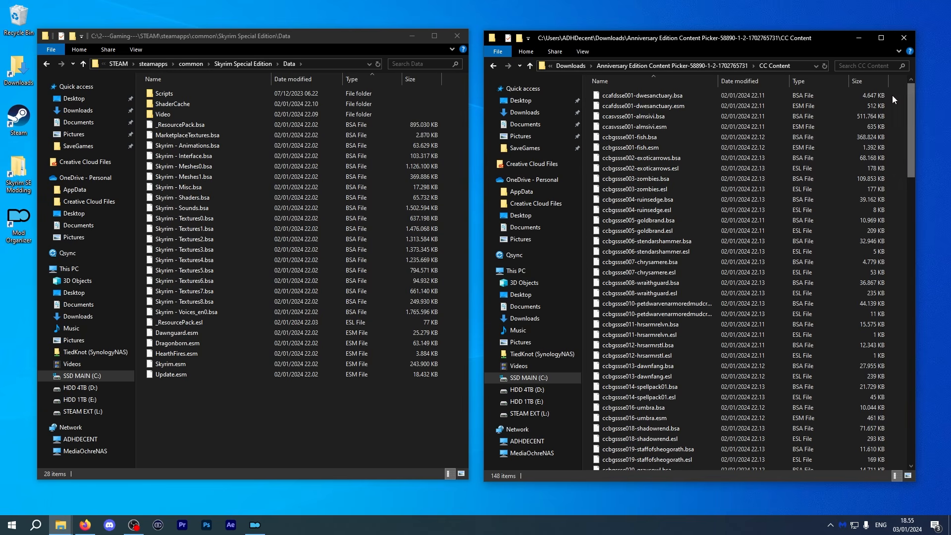
{"action": "left_click", "coordinate": [177, 128]}
{"action": "left_click", "coordinate": [181, 138], "text": "ctrl"}
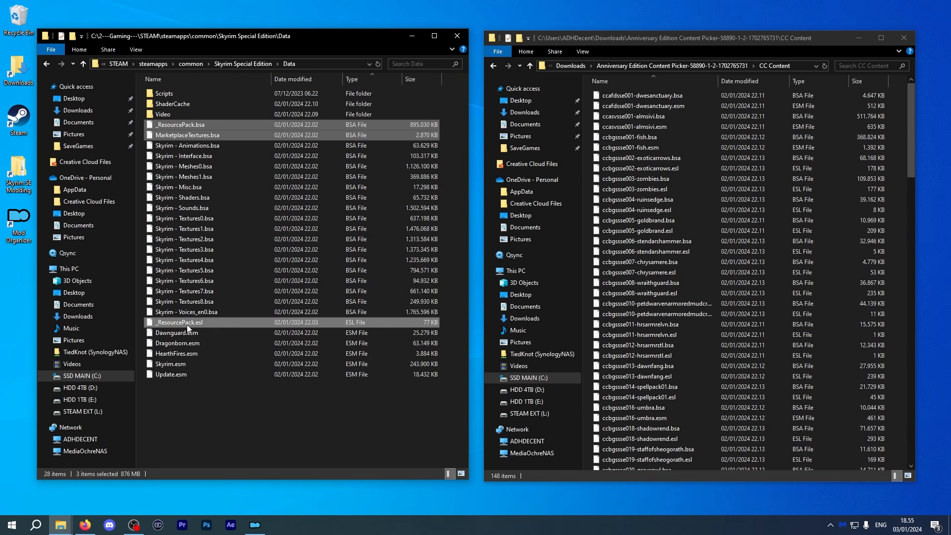
{"action": "left_click", "coordinate": [234, 423]}
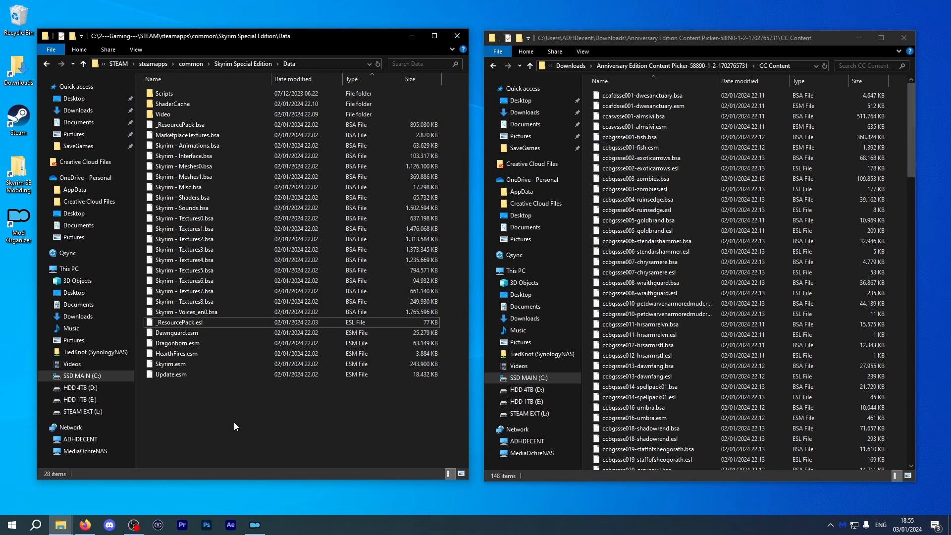
{"action": "scroll", "coordinate": [714, 179], "scroll_direction": "down", "scroll_amount": 3}
In the parent mod folder, compress the CC Content, fomod and Images folders into a 7z archive named Anniversary Edition Content Picker.7z.
{"action": "left_click", "coordinate": [668, 66]}
{"action": "left_click", "coordinate": [697, 203]}
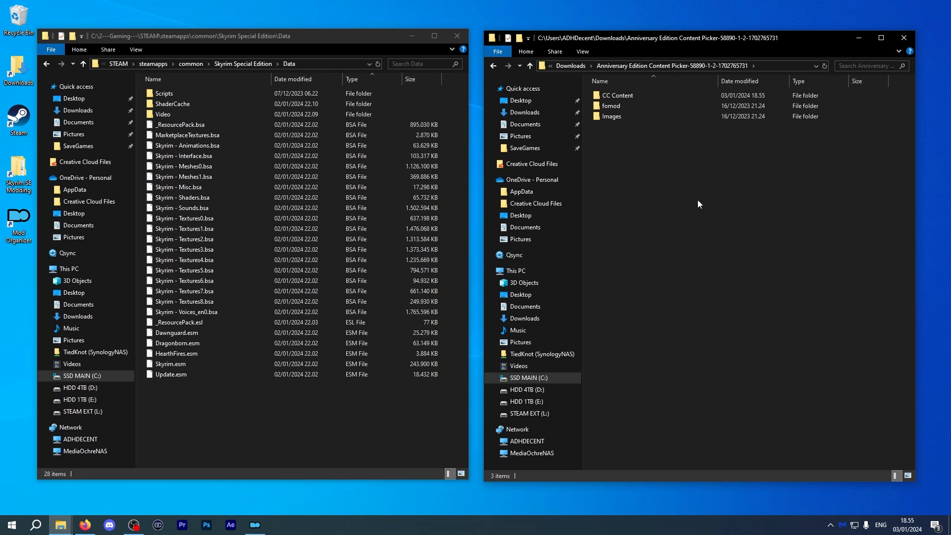
{"action": "left_click_drag", "start_coordinate": [623, 128], "coordinate": [656, 99]}
{"action": "right_click", "coordinate": [671, 110]}
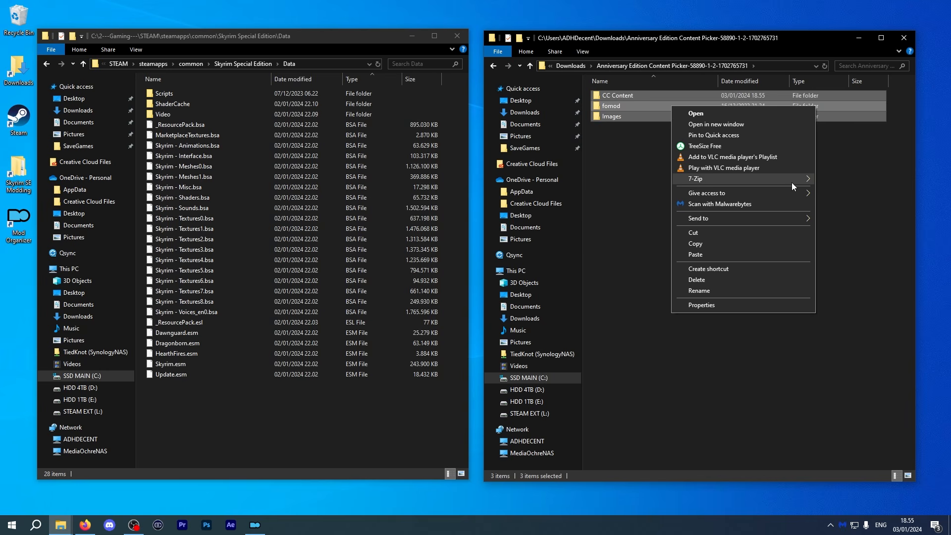
{"action": "mouse_move", "coordinate": [791, 183]}
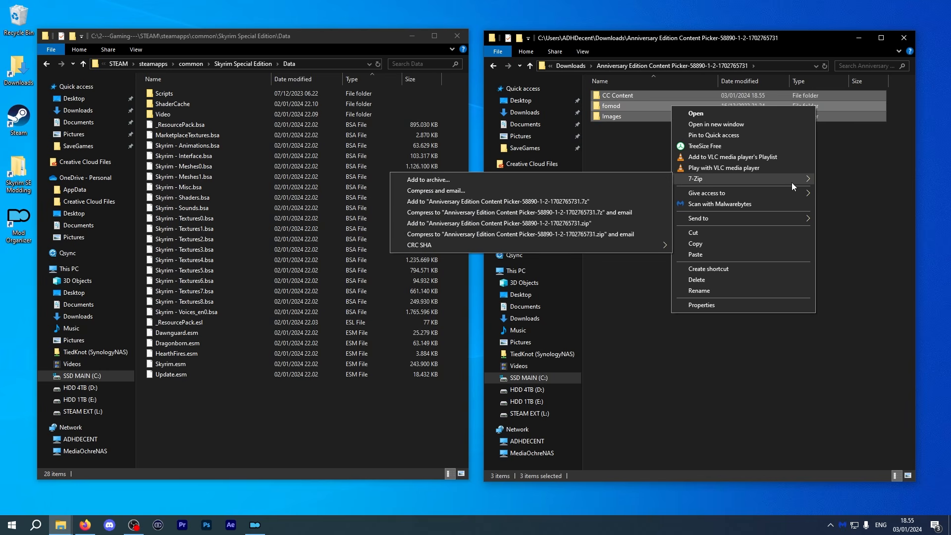
{"action": "left_click", "coordinate": [611, 183]}
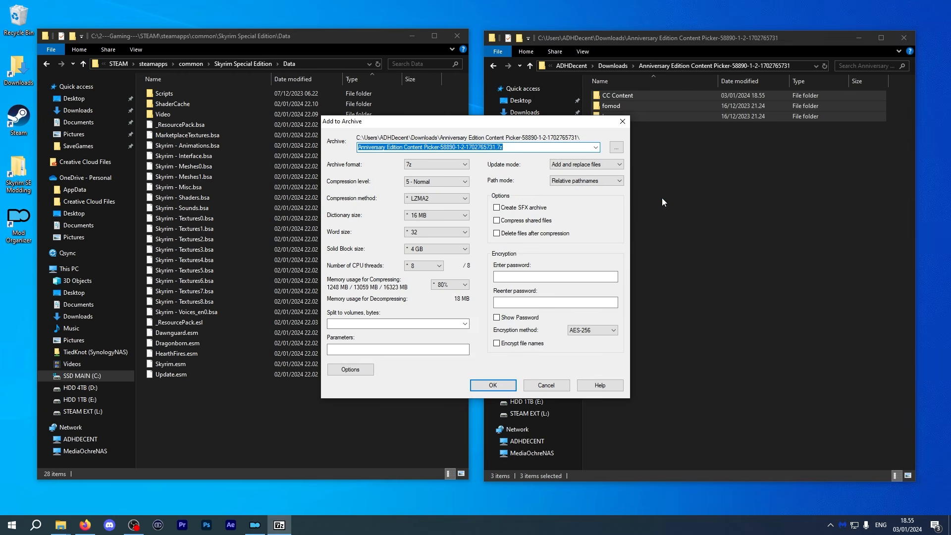
{"action": "left_click_drag", "start_coordinate": [496, 147], "coordinate": [439, 157]}
{"action": "key", "text": "BackSpace"}
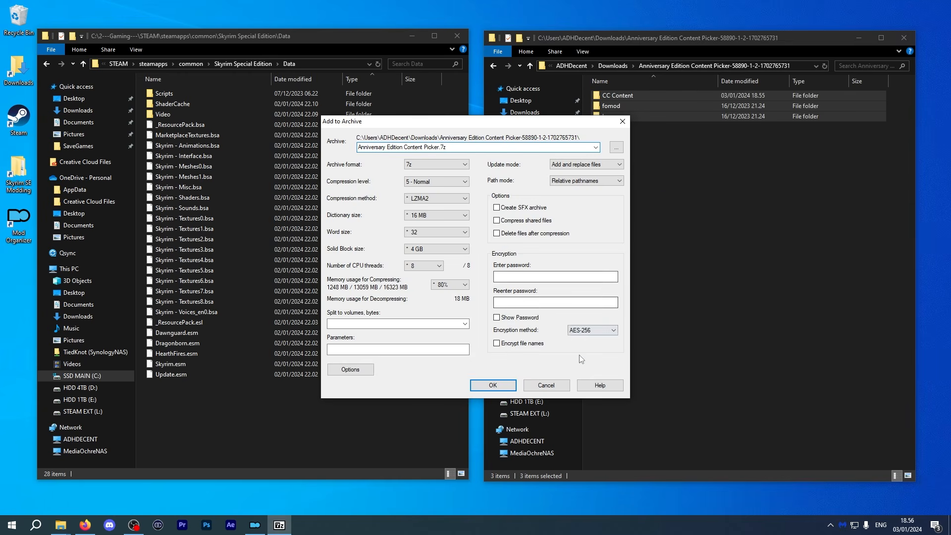
{"action": "left_click", "coordinate": [492, 386]}
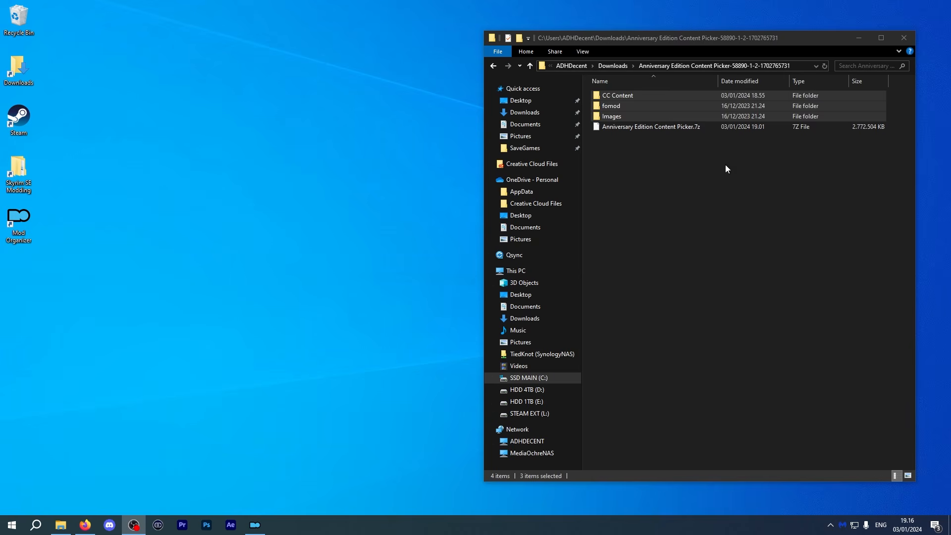
Move the new archive into the Skyrim Special Edition Modding folder and close the Explorer window.
{"action": "left_click", "coordinate": [726, 128]}
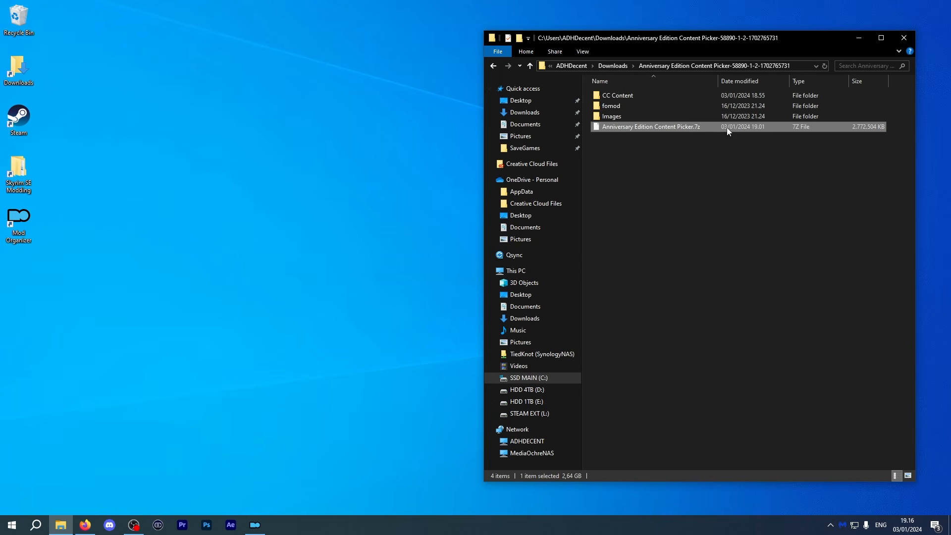
{"action": "double_click", "coordinate": [22, 186]}
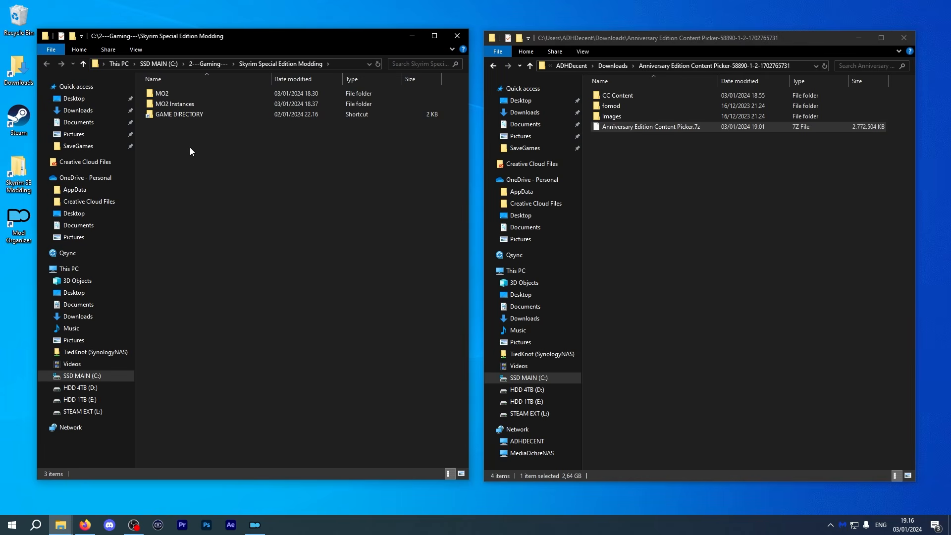
{"action": "left_click_drag", "start_coordinate": [653, 127], "coordinate": [234, 203]}
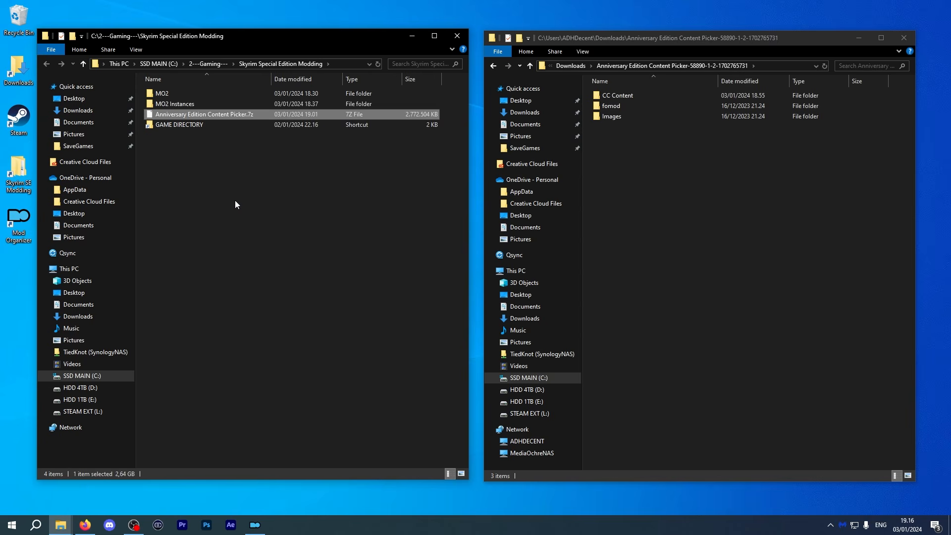
{"action": "left_click", "coordinate": [235, 201]}
{"action": "key", "text": "ctrl+w"}
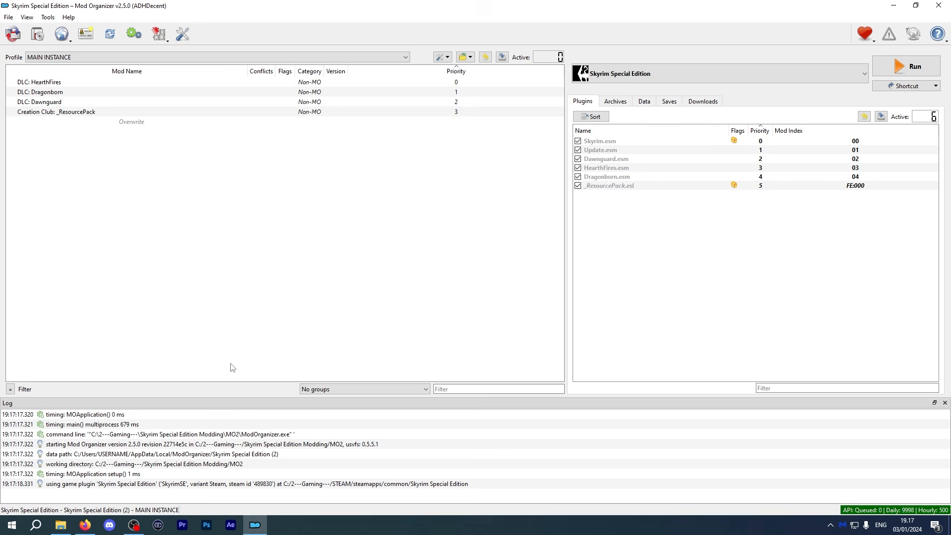
Add the archive to Mod Organizer's downloads list by dropping it in from the modding folder, then close Explorer.
{"action": "left_click", "coordinate": [710, 102]}
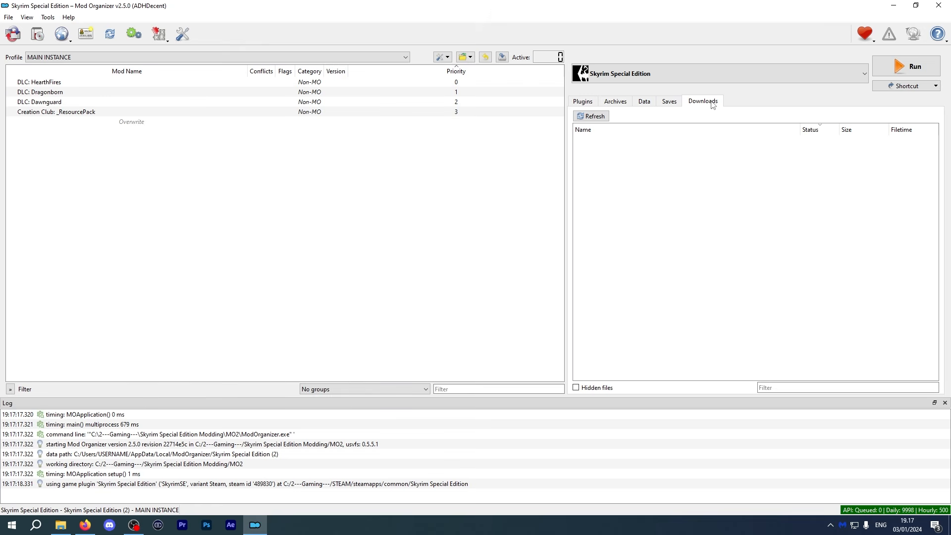
{"action": "left_click", "coordinate": [62, 526]}
{"action": "left_click_drag", "start_coordinate": [216, 114], "coordinate": [724, 205]}
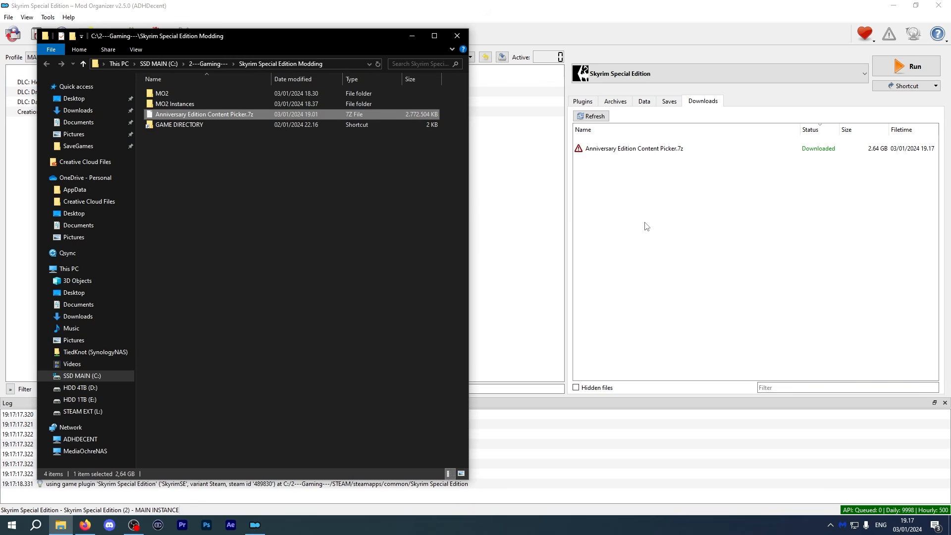
{"action": "left_click", "coordinate": [411, 36]}
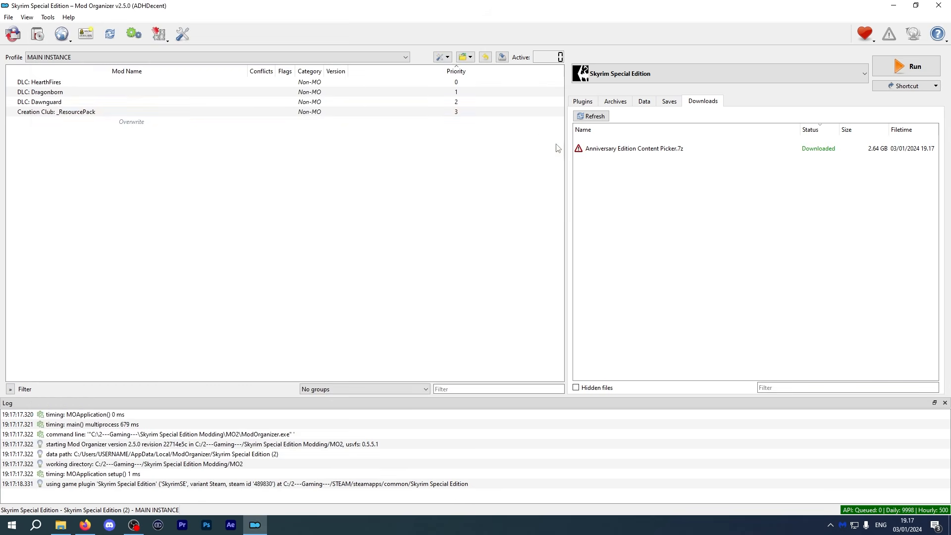
Launch the Anniversary Edition Content Picker installer from downloads and choose the Selective Install installation type.
{"action": "double_click", "coordinate": [711, 151]}
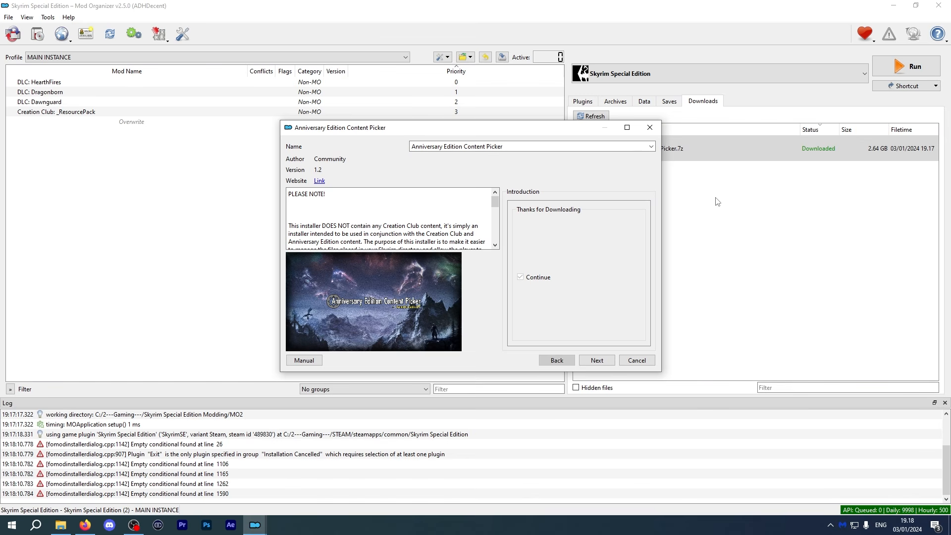
{"action": "scroll", "coordinate": [437, 227], "scroll_direction": "down", "scroll_amount": 3}
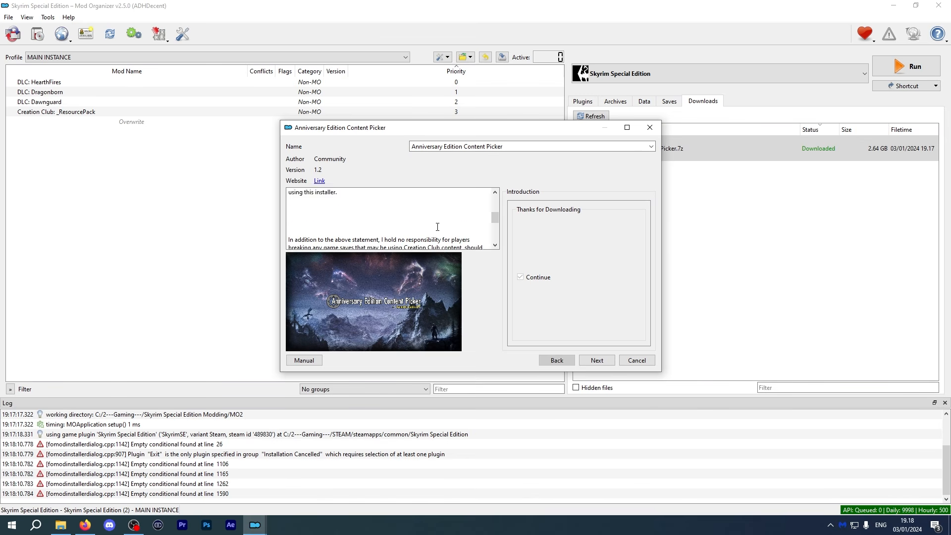
{"action": "scroll", "coordinate": [437, 227], "scroll_direction": "up", "scroll_amount": 3}
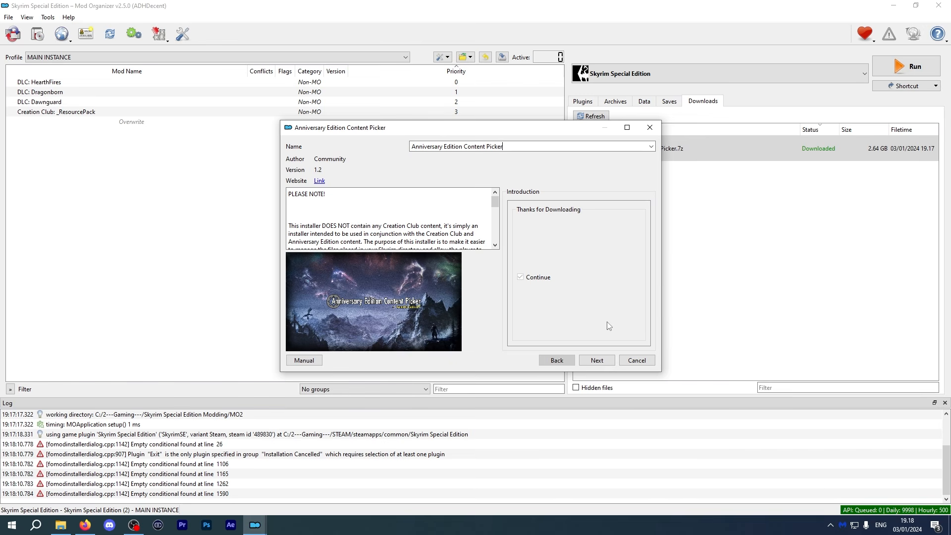
{"action": "left_click", "coordinate": [597, 361]}
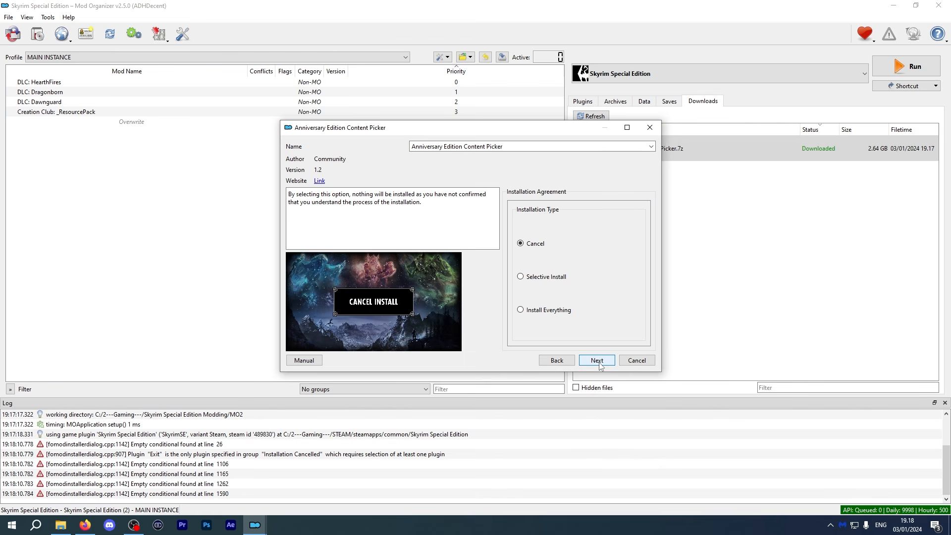
{"action": "mouse_move", "coordinate": [545, 277]}
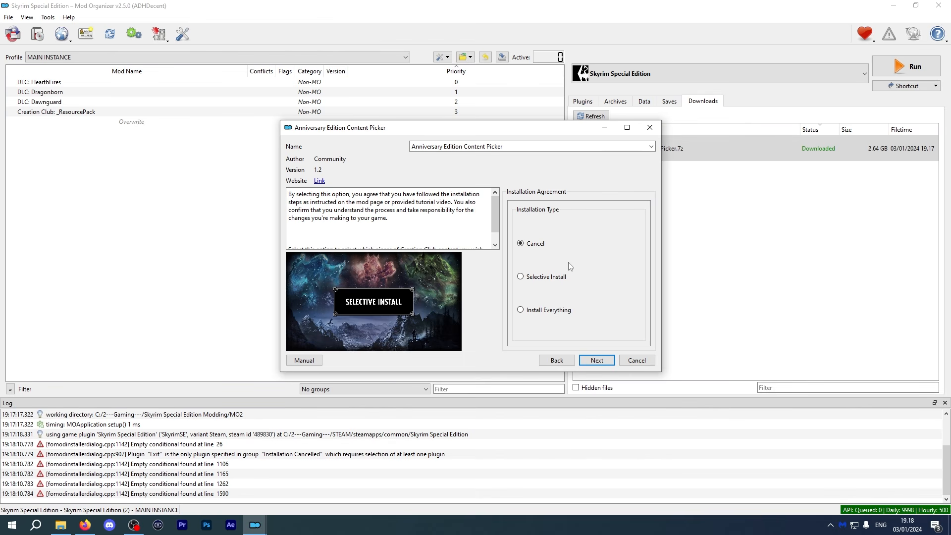
{"action": "left_click", "coordinate": [535, 283]}
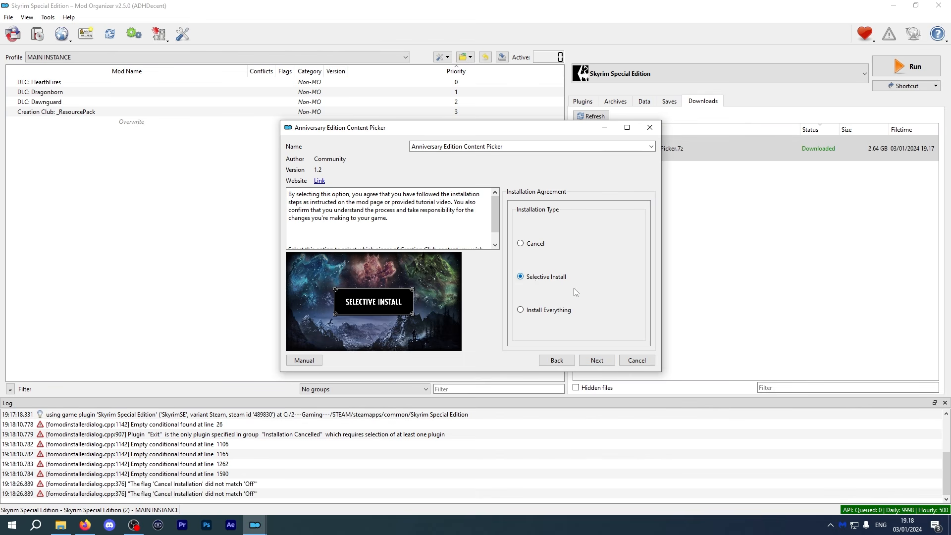
{"action": "left_click", "coordinate": [596, 360]}
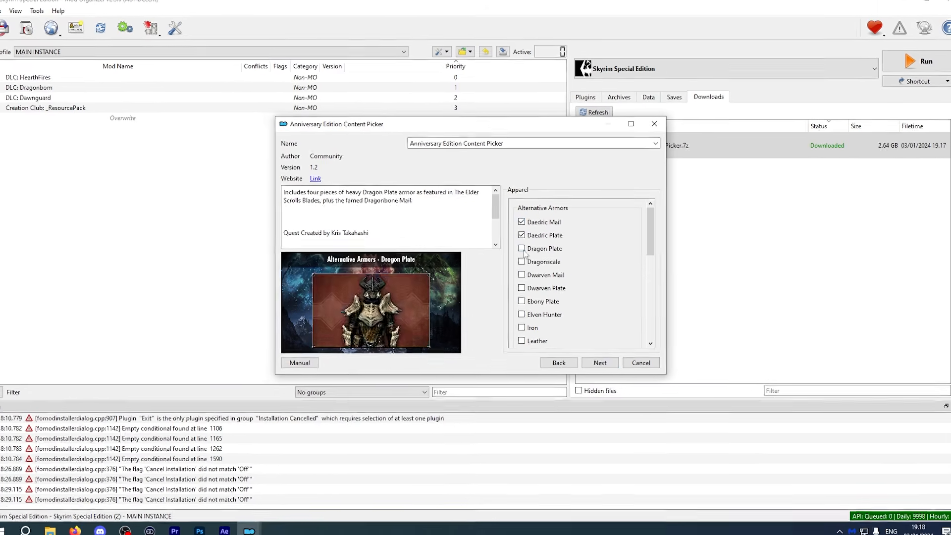
Go through the content selection pages of Creation Club items and install the mod.
{"action": "scroll", "coordinate": [544, 278], "scroll_direction": "down", "scroll_amount": 5}
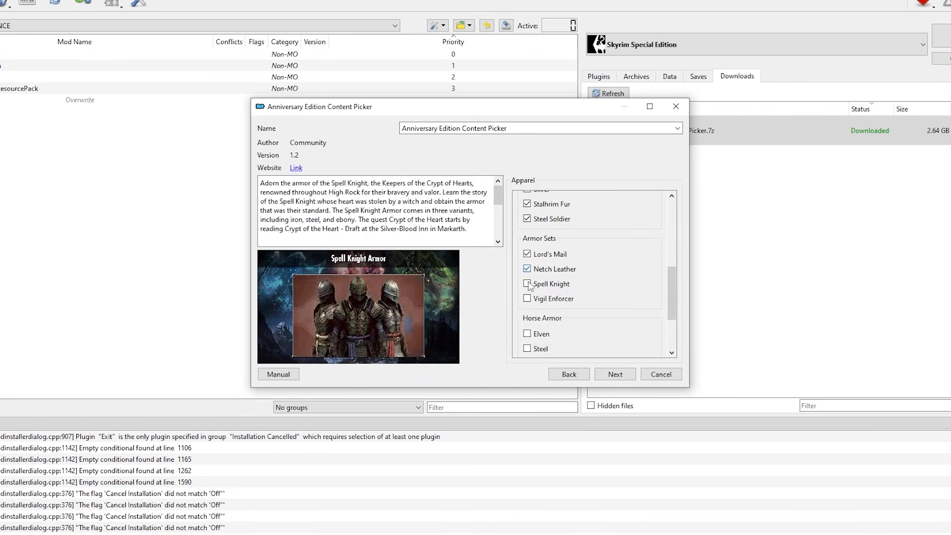
{"action": "scroll", "coordinate": [528, 286], "scroll_direction": "down", "scroll_amount": 5}
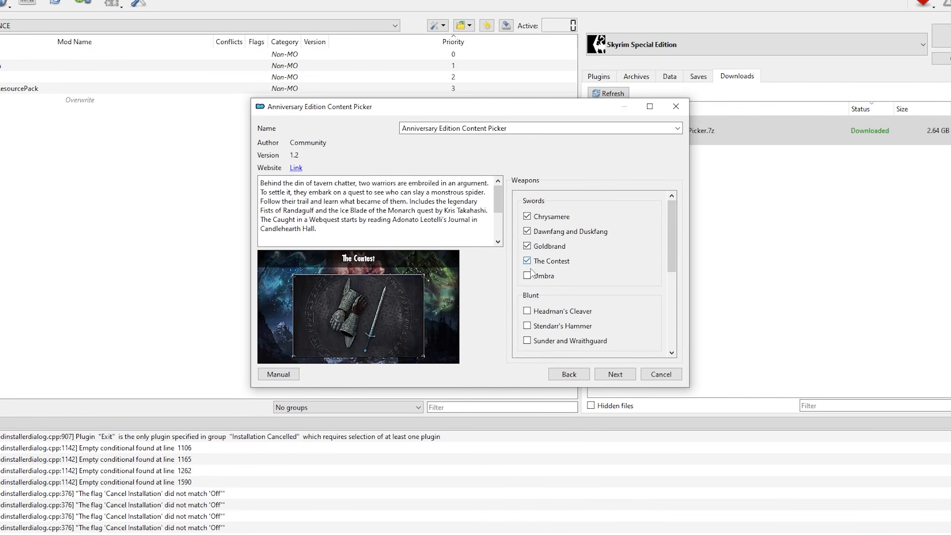
{"action": "scroll", "coordinate": [528, 289], "scroll_direction": "down", "scroll_amount": 5}
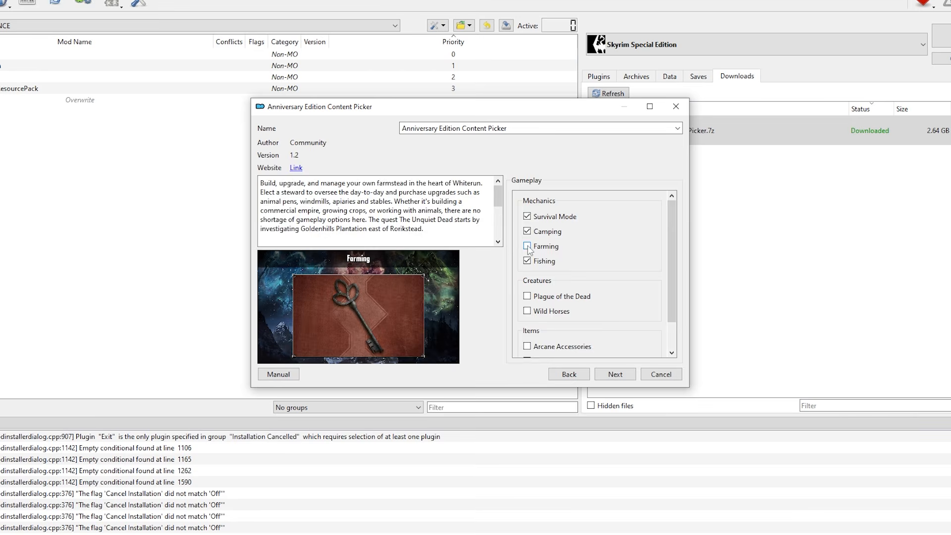
{"action": "scroll", "coordinate": [528, 297], "scroll_direction": "down", "scroll_amount": 2}
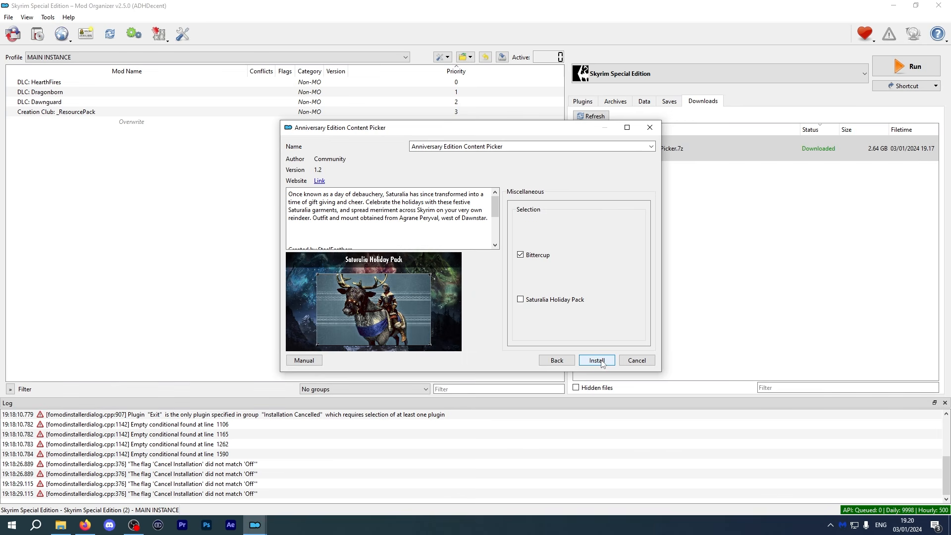
{"action": "left_click", "coordinate": [596, 360]}
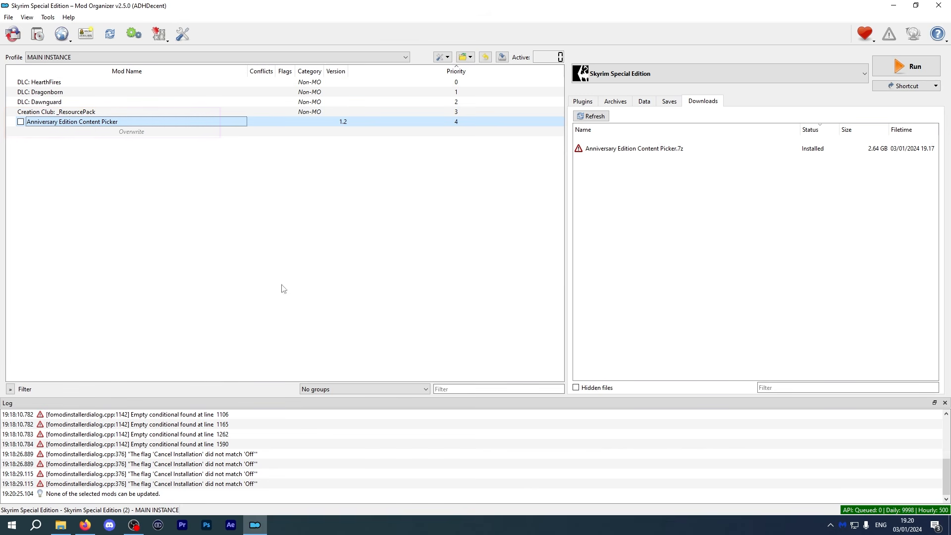
Activate the installed Anniversary Edition Content Picker mod and scroll through its plugins in the plugin list.
{"action": "left_click", "coordinate": [583, 101]}
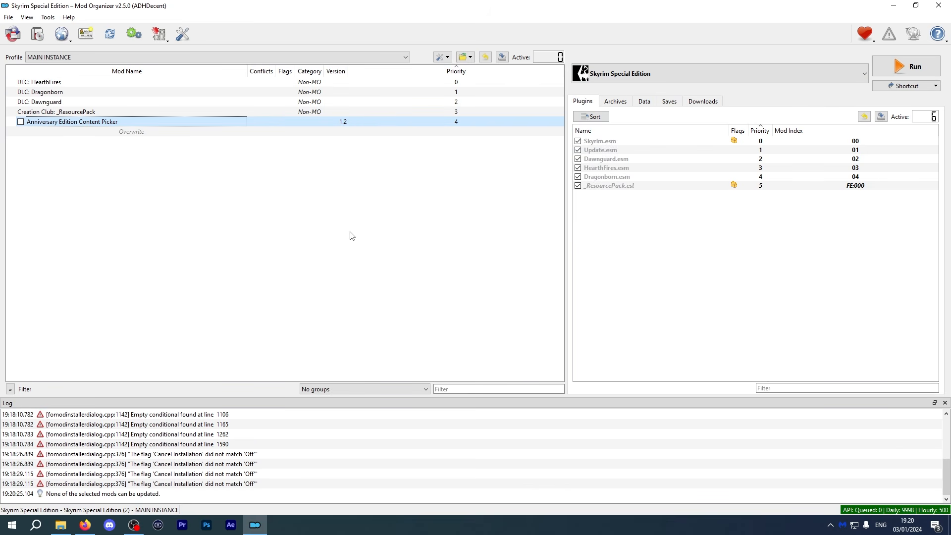
{"action": "left_click", "coordinate": [20, 122]}
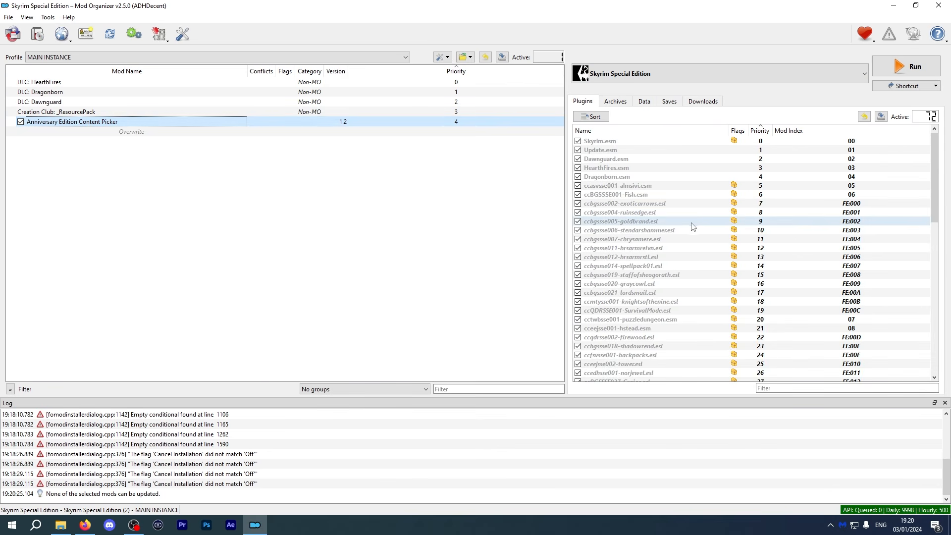
{"action": "scroll", "coordinate": [690, 224], "scroll_direction": "down", "scroll_amount": 4}
{"action": "scroll", "coordinate": [689, 224], "scroll_direction": "down", "scroll_amount": 11}
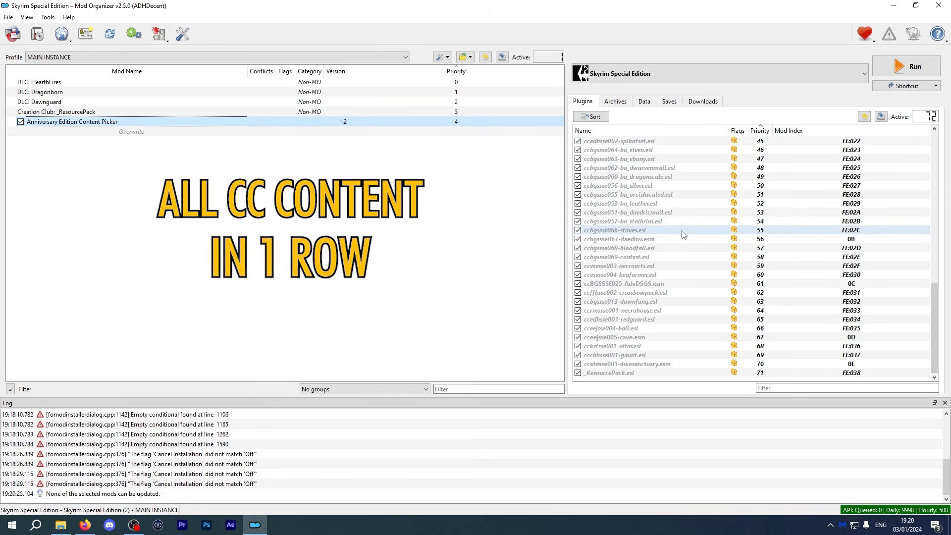
{"action": "scroll", "coordinate": [690, 227], "scroll_direction": "up", "scroll_amount": 5}
{"action": "scroll", "coordinate": [694, 226], "scroll_direction": "up", "scroll_amount": 10}
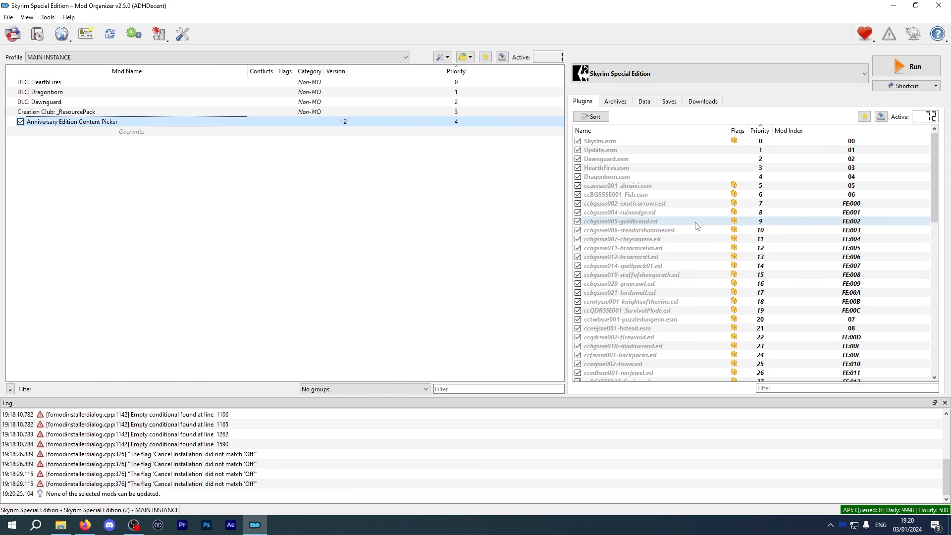
{"action": "left_click", "coordinate": [439, 217]}
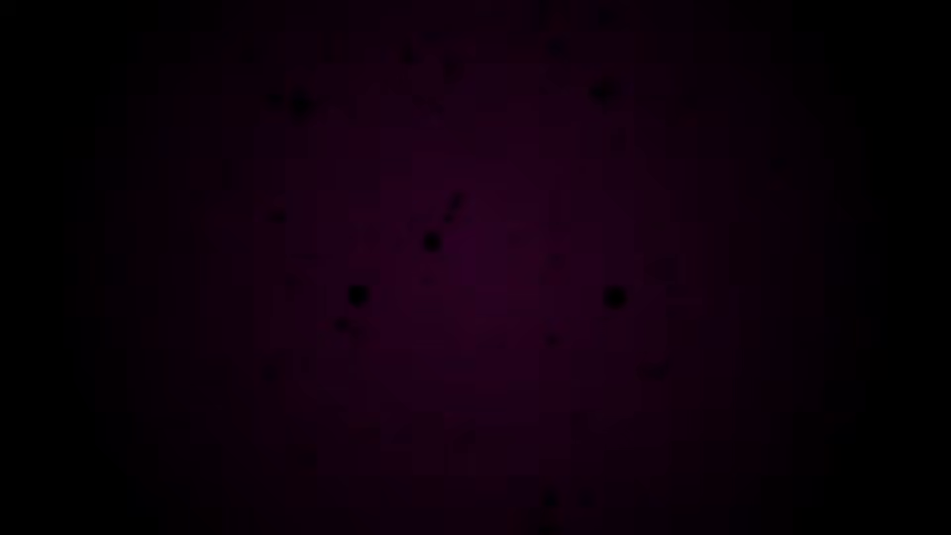